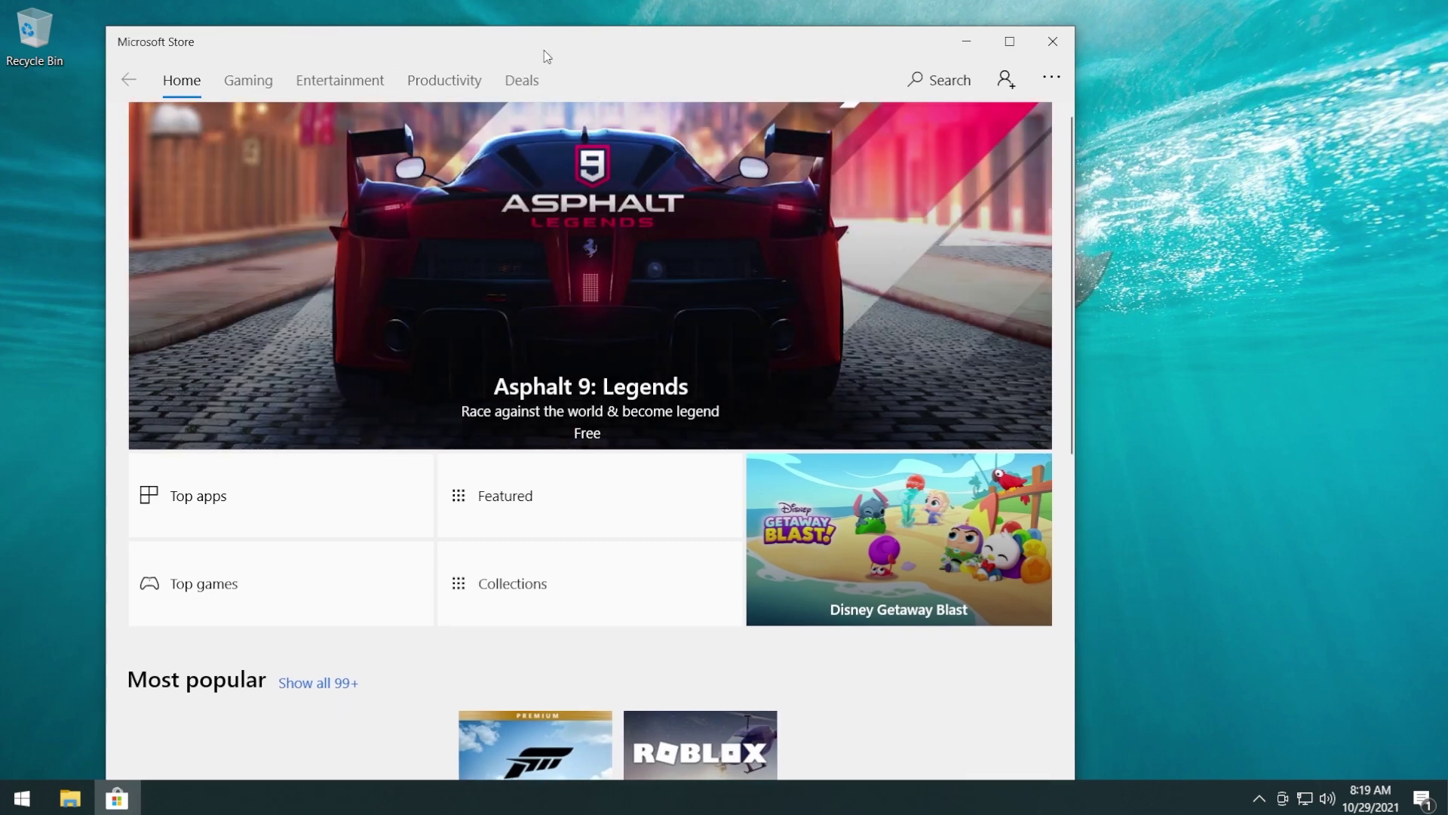
pyautogui.moveTo(542, 53); pyautogui.dragTo(573, 47)
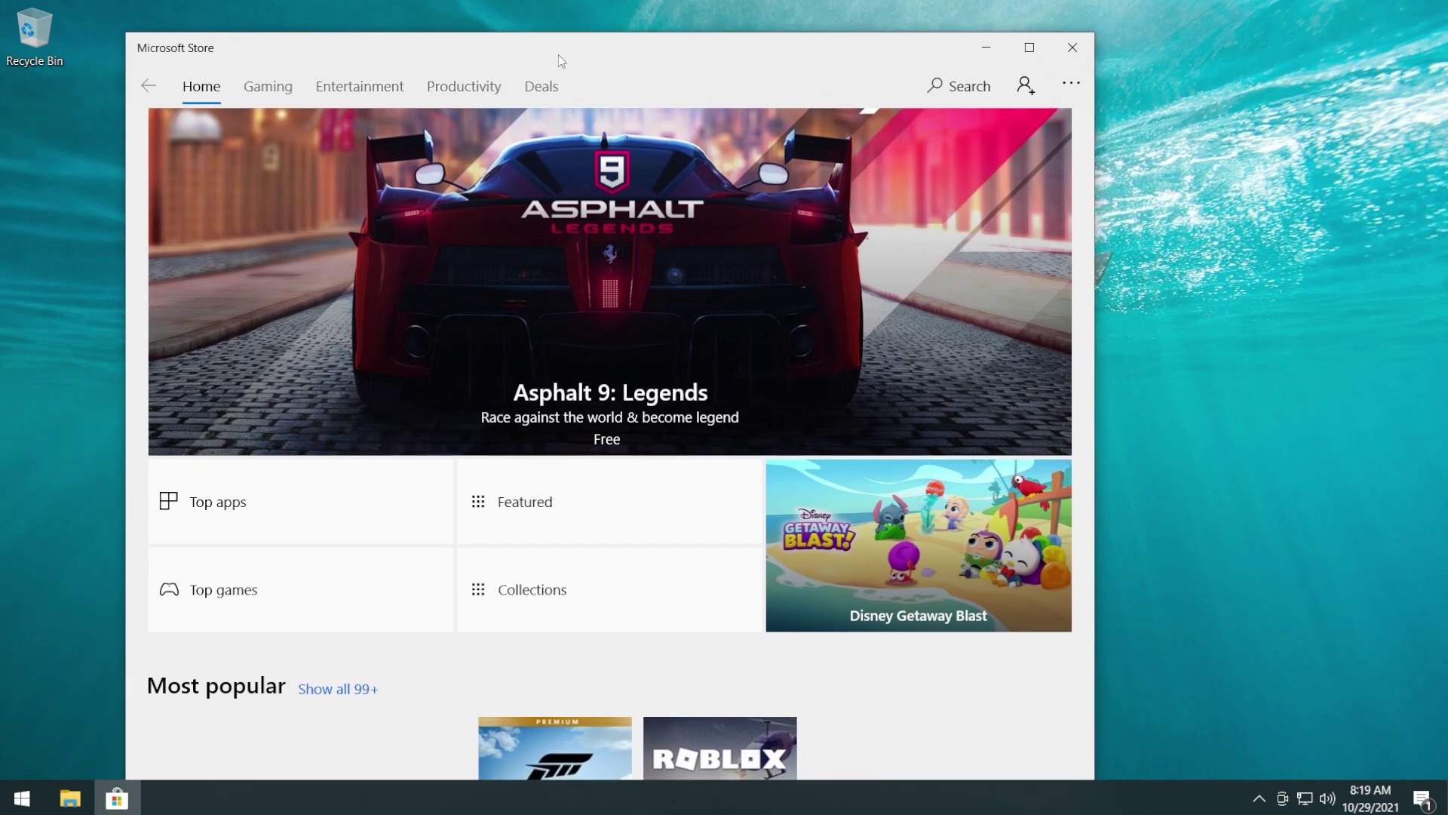
# - Check the installed Windows version and OS build with winver, and close the About Windows window
pyautogui.press('super')
pyautogui.write('winver')
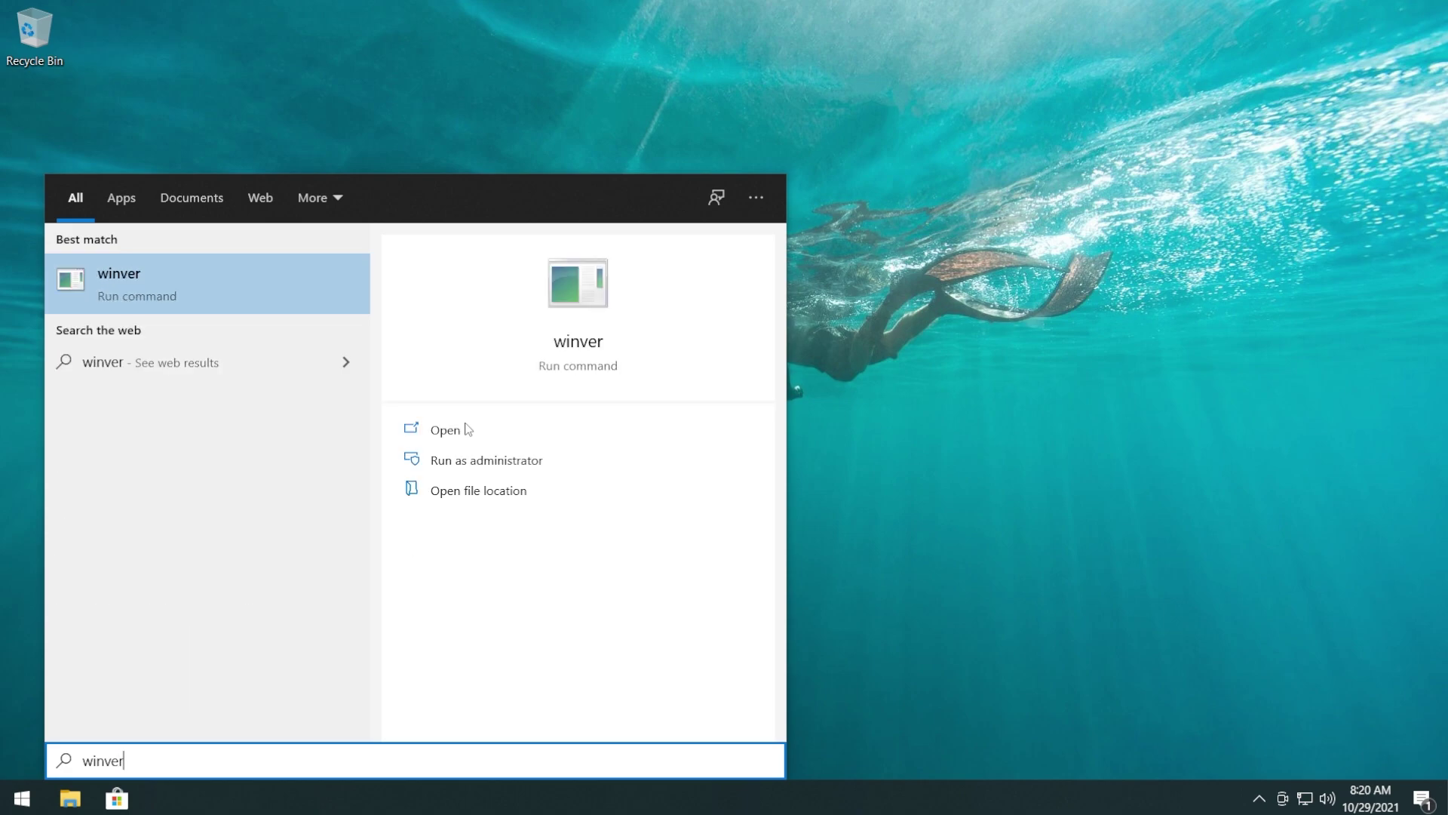
pyautogui.click(466, 429)
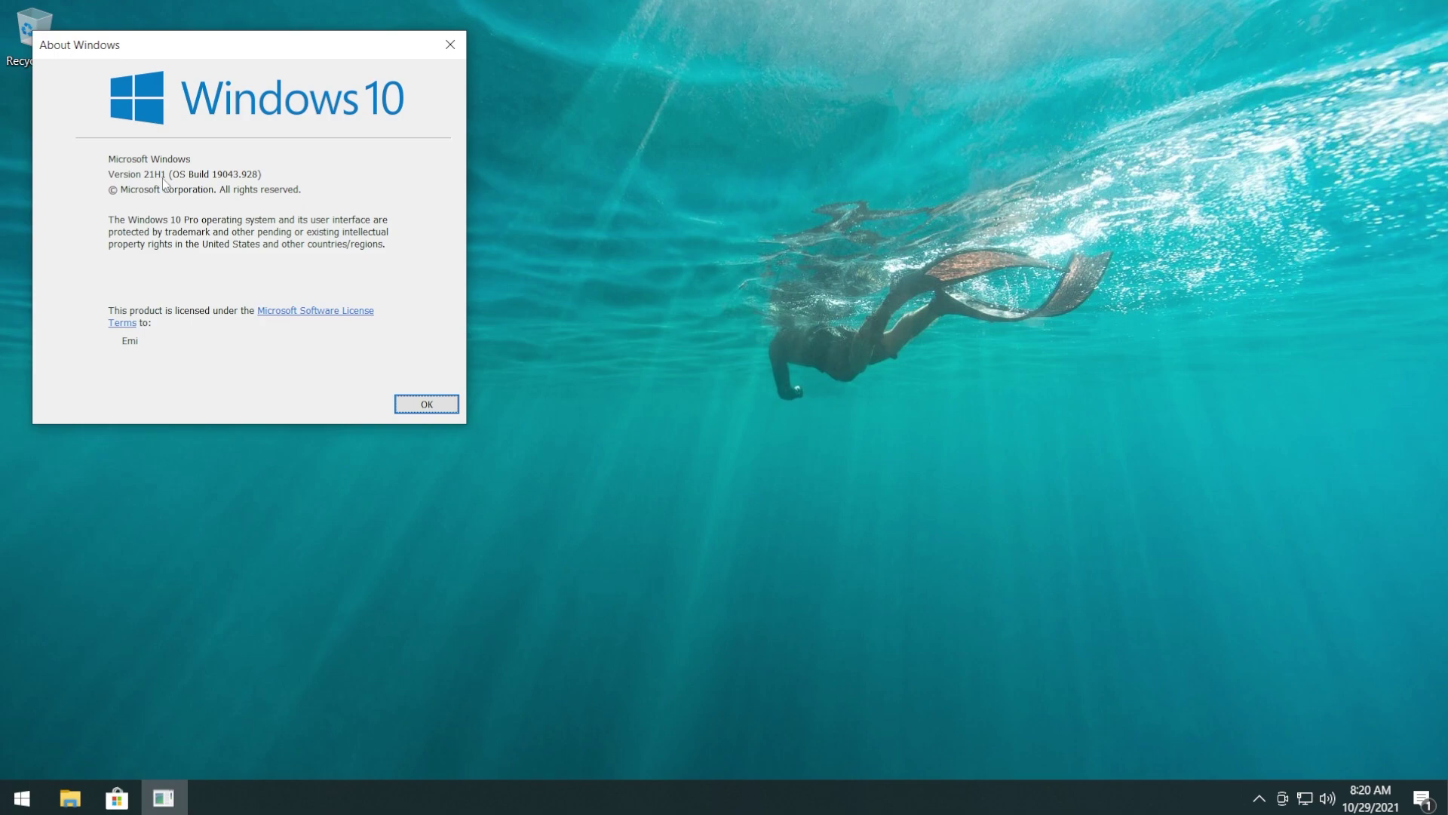
pyautogui.moveTo(219, 47); pyautogui.dragTo(249, 157)
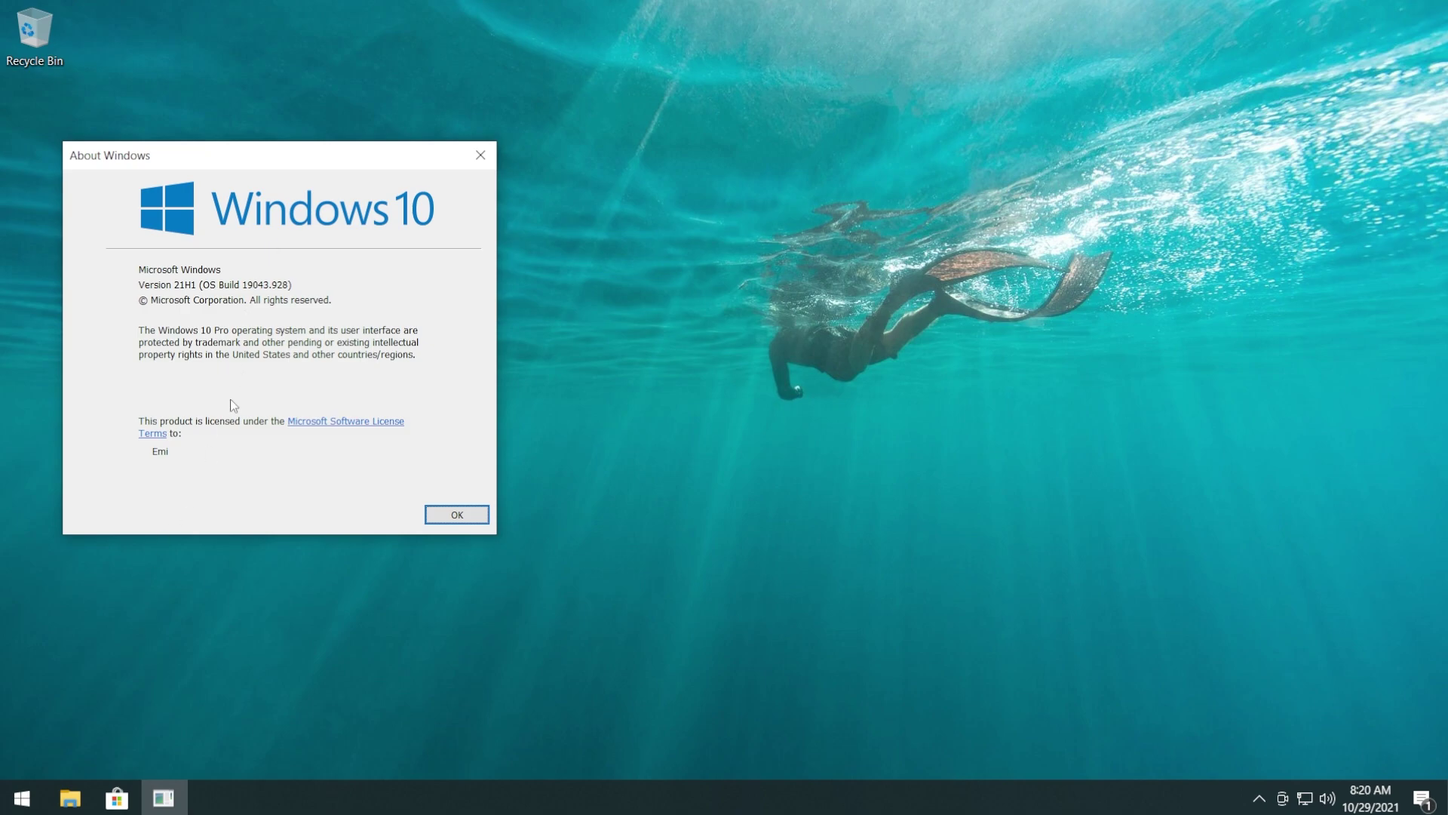
pyautogui.click(481, 155)
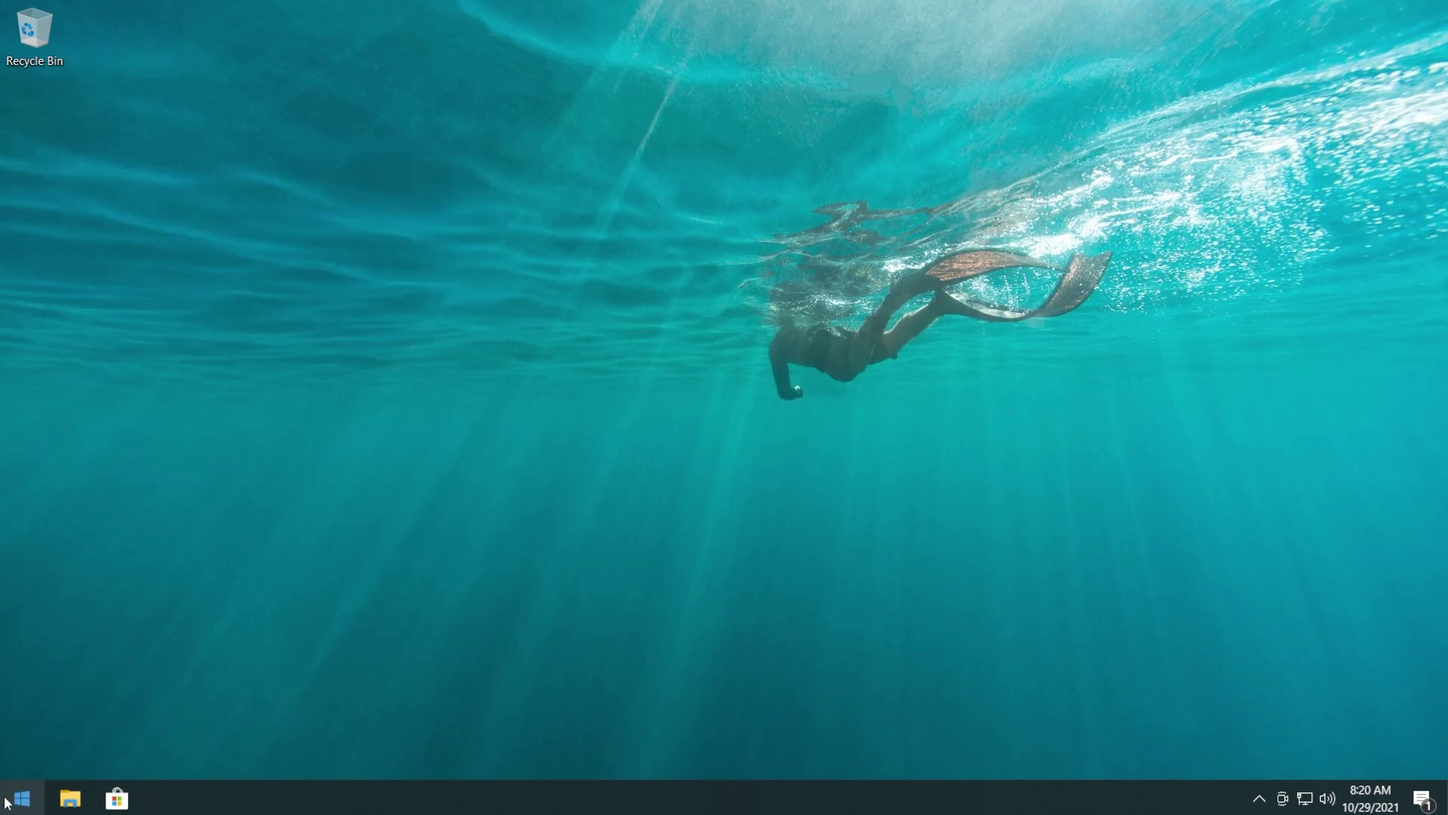
# - Check for updates on the Windows Update page of the Update & Security settings and review the updates being installed
pyautogui.click(6, 800)
pyautogui.click(23, 711)
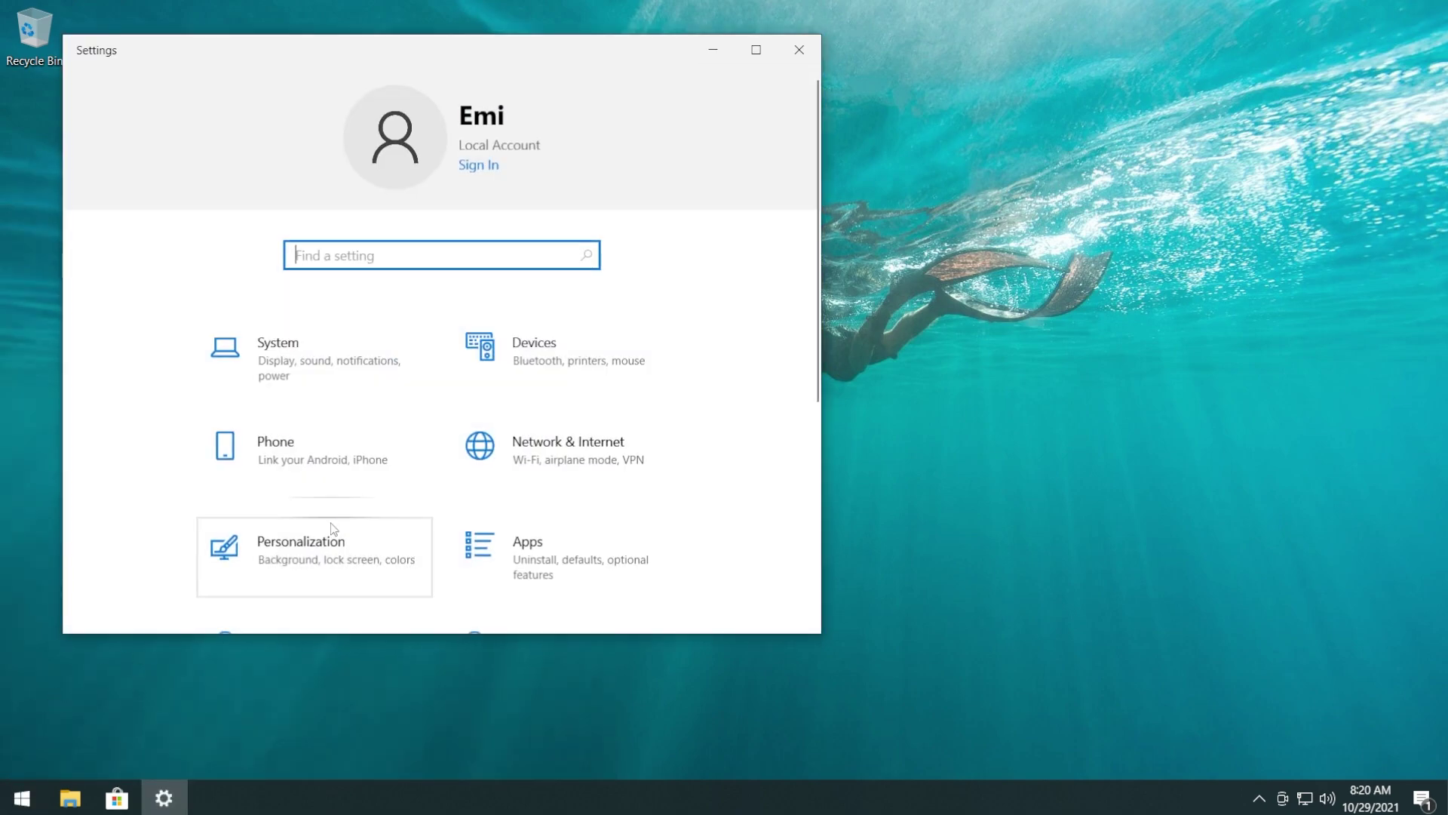
pyautogui.scroll(-5, 353, 399)
pyautogui.scroll(-1, 353, 400)
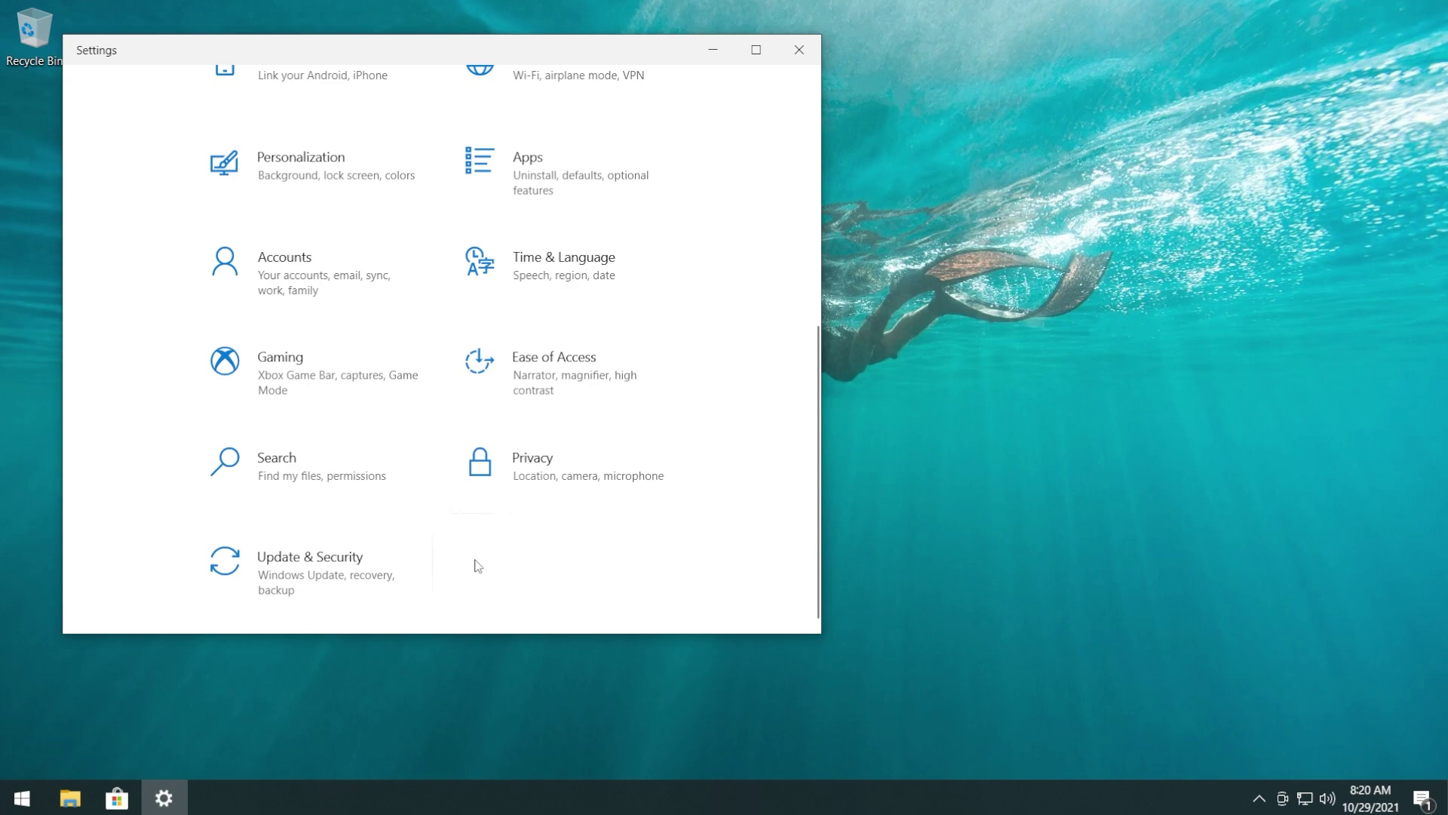
pyautogui.click(293, 571)
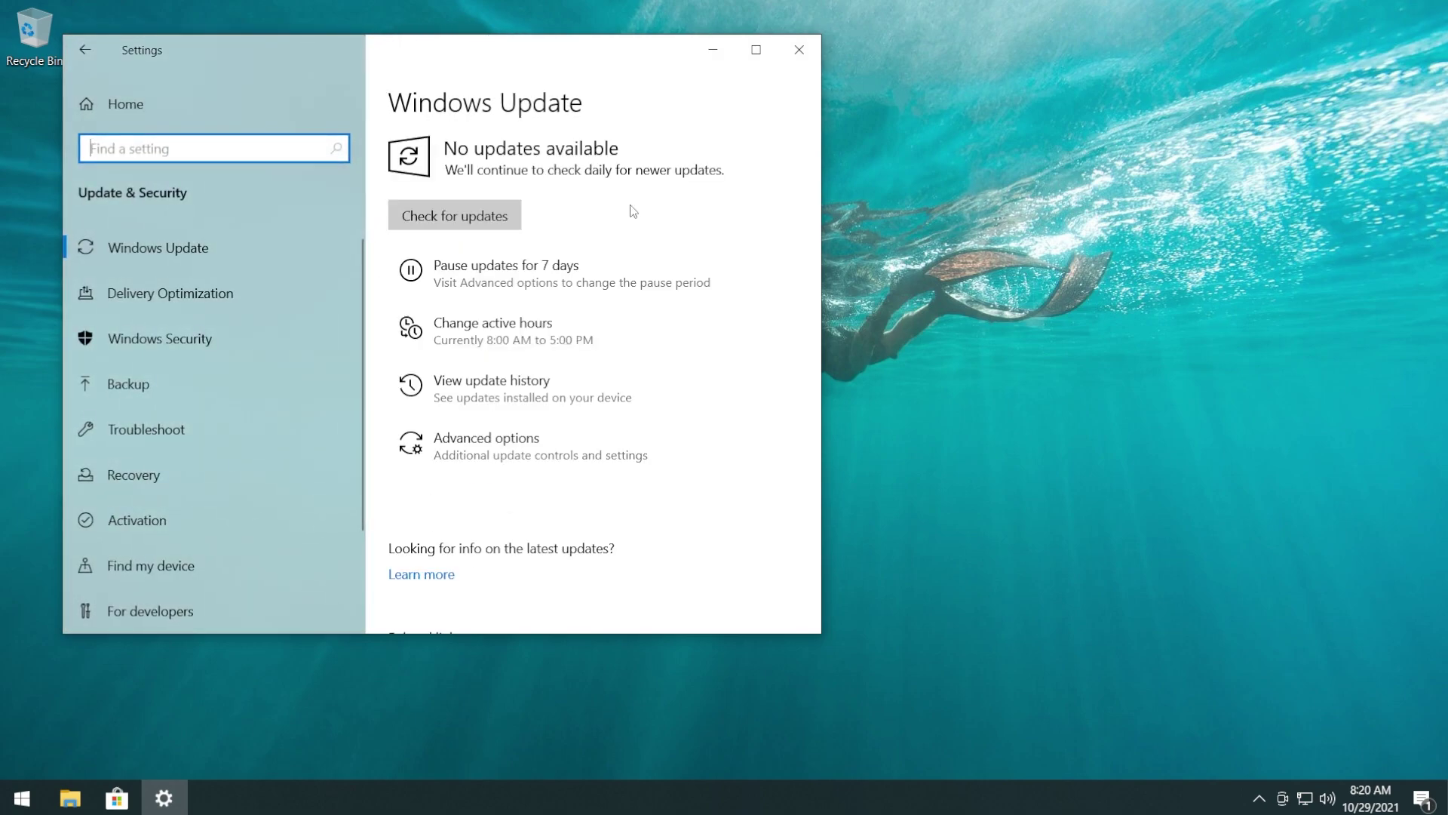
pyautogui.click(482, 221)
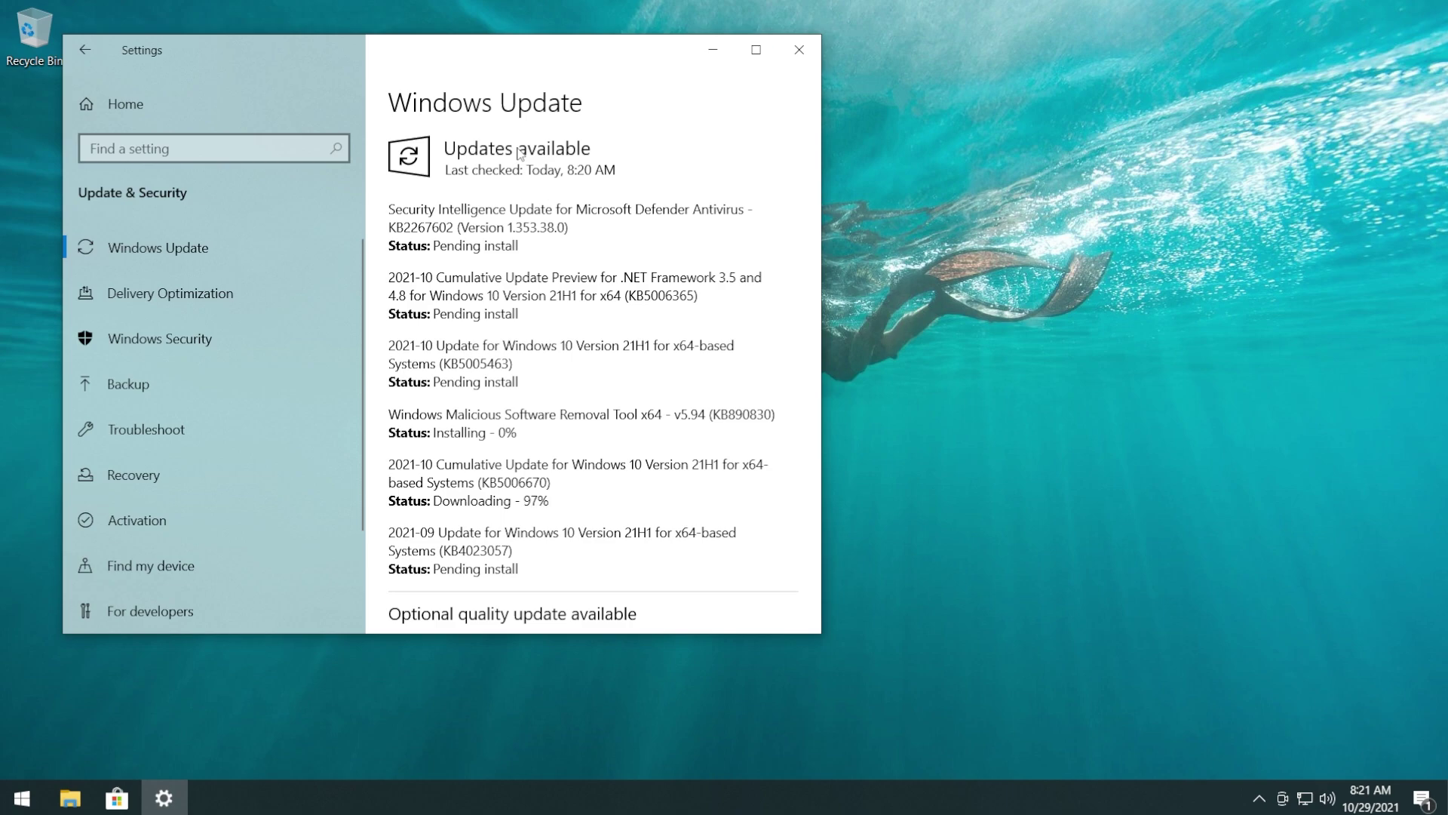
pyautogui.moveTo(449, 46); pyautogui.dragTo(519, 85)
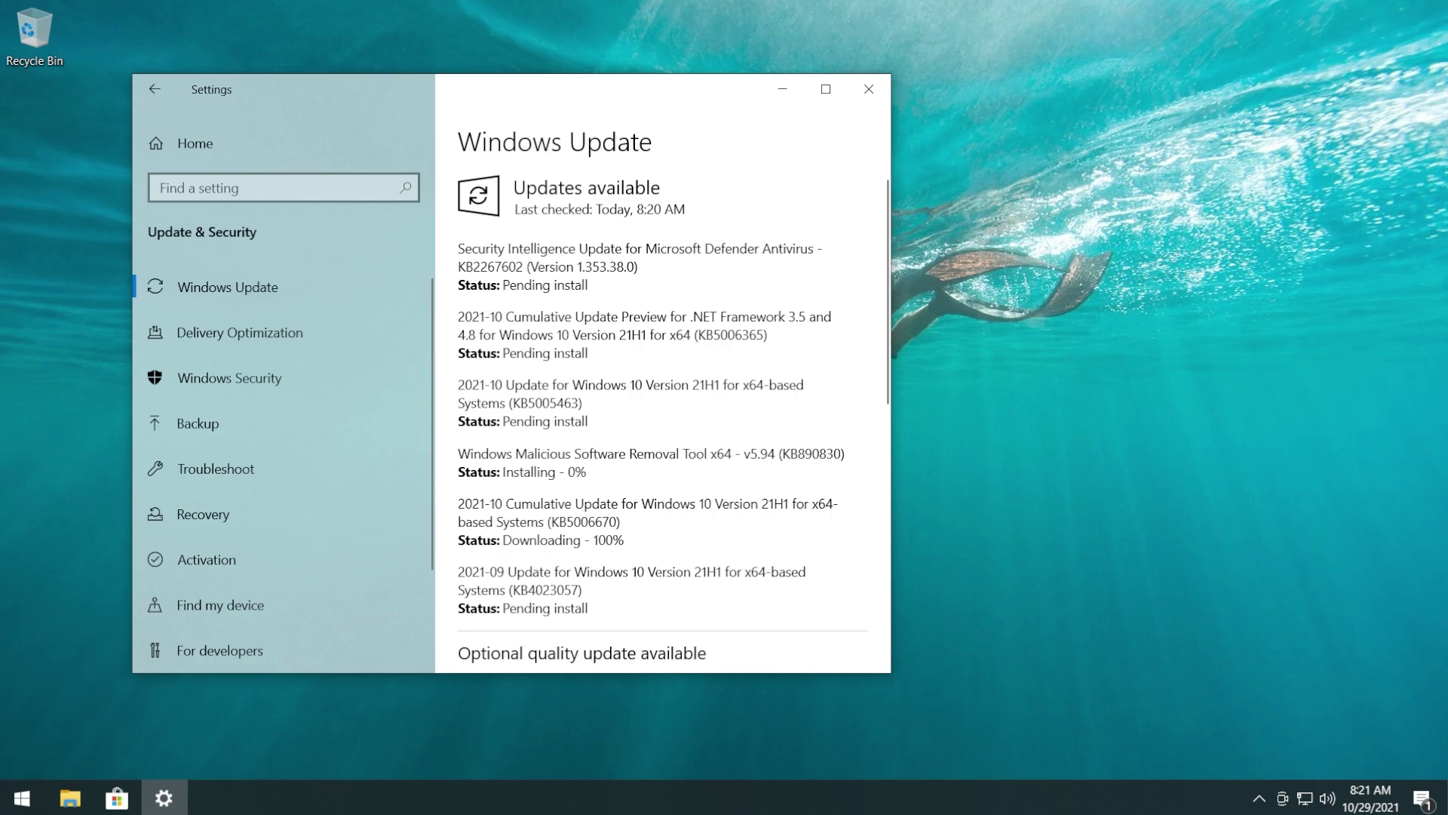
pyautogui.scroll(-2, 264, 588)
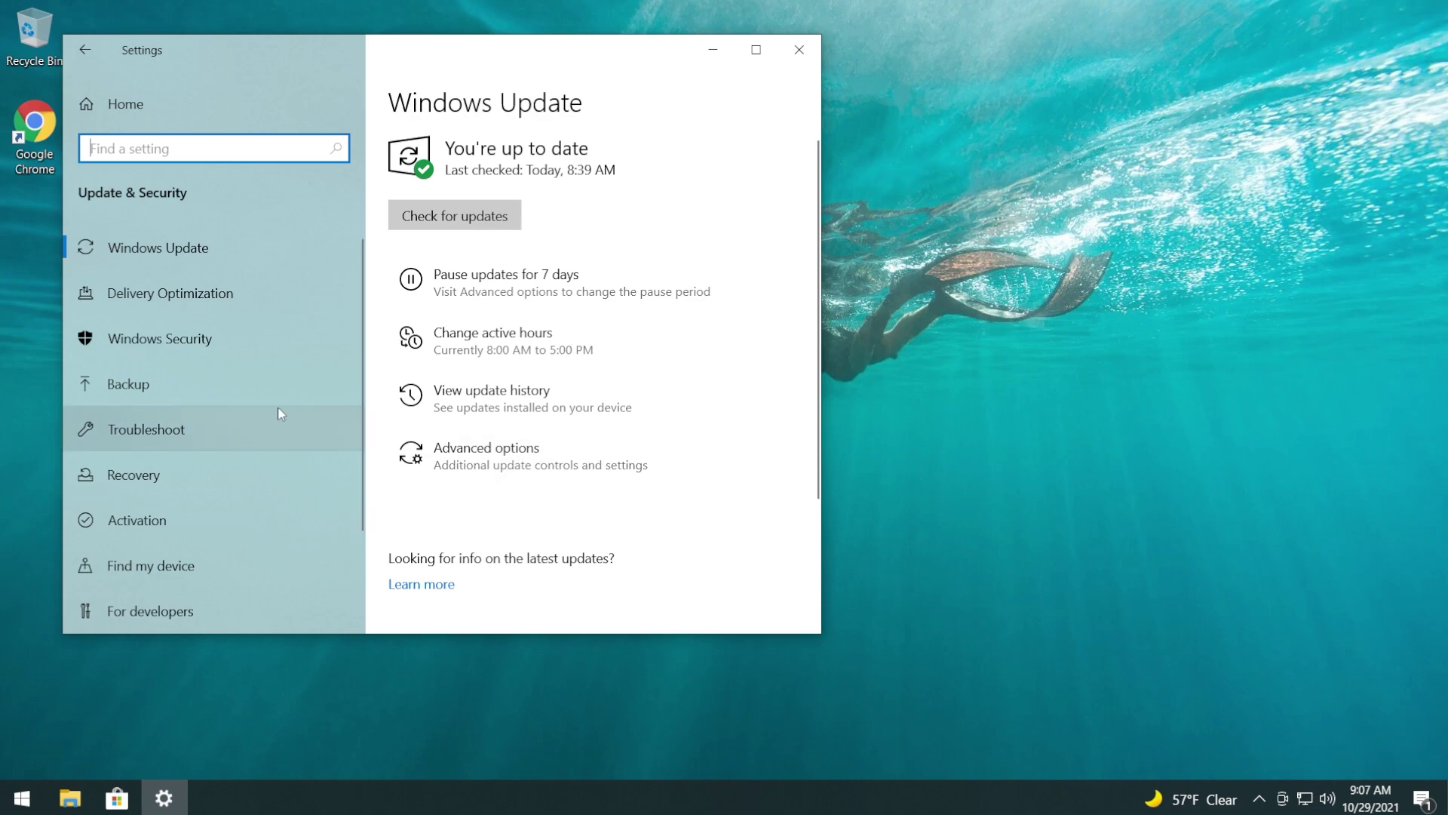
# - From the Windows Insider Program settings, switch the diagnostic data to Optional diagnostic data and return to the Insider page
pyautogui.scroll(-3, 268, 407)
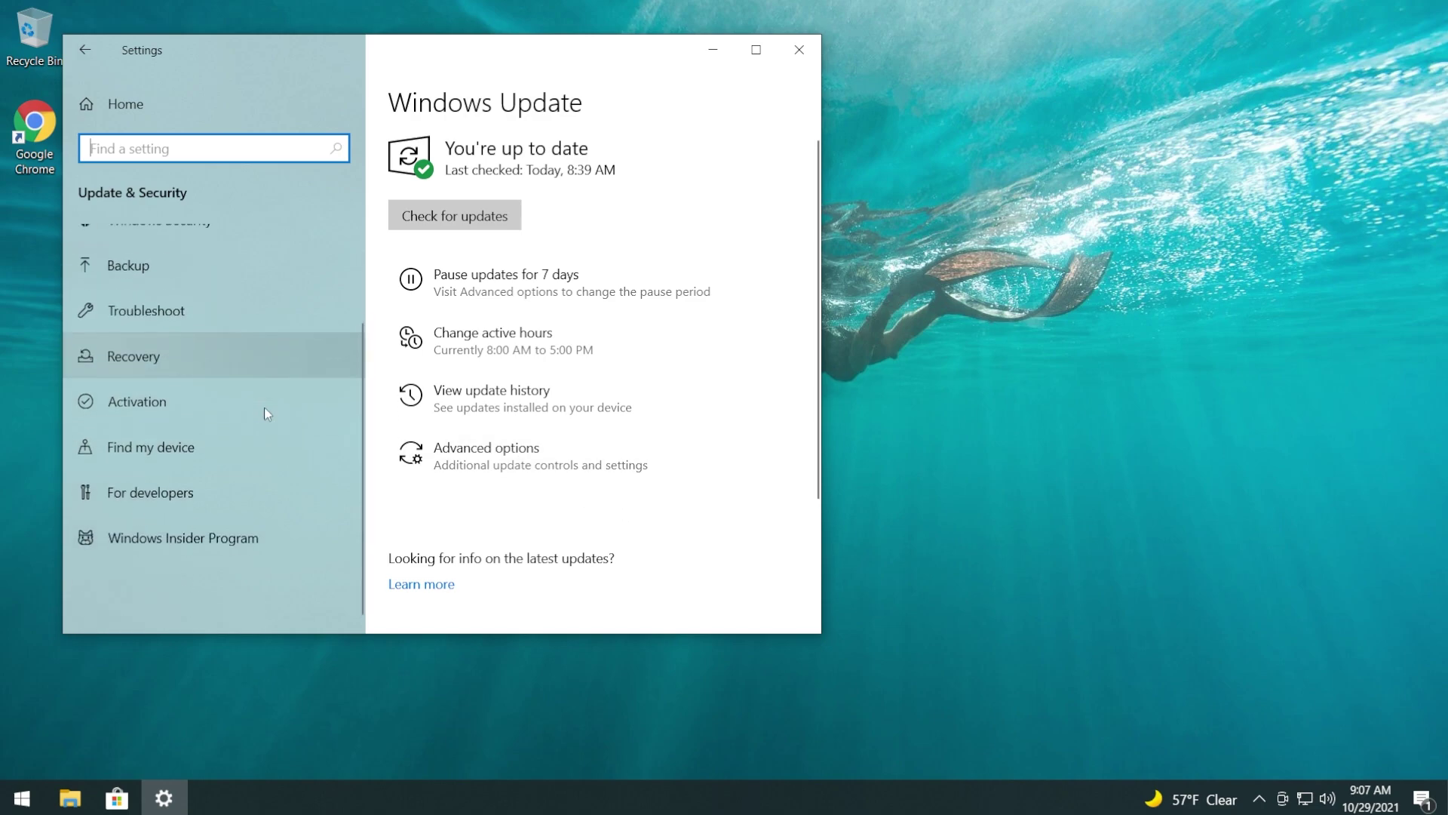
pyautogui.click(173, 533)
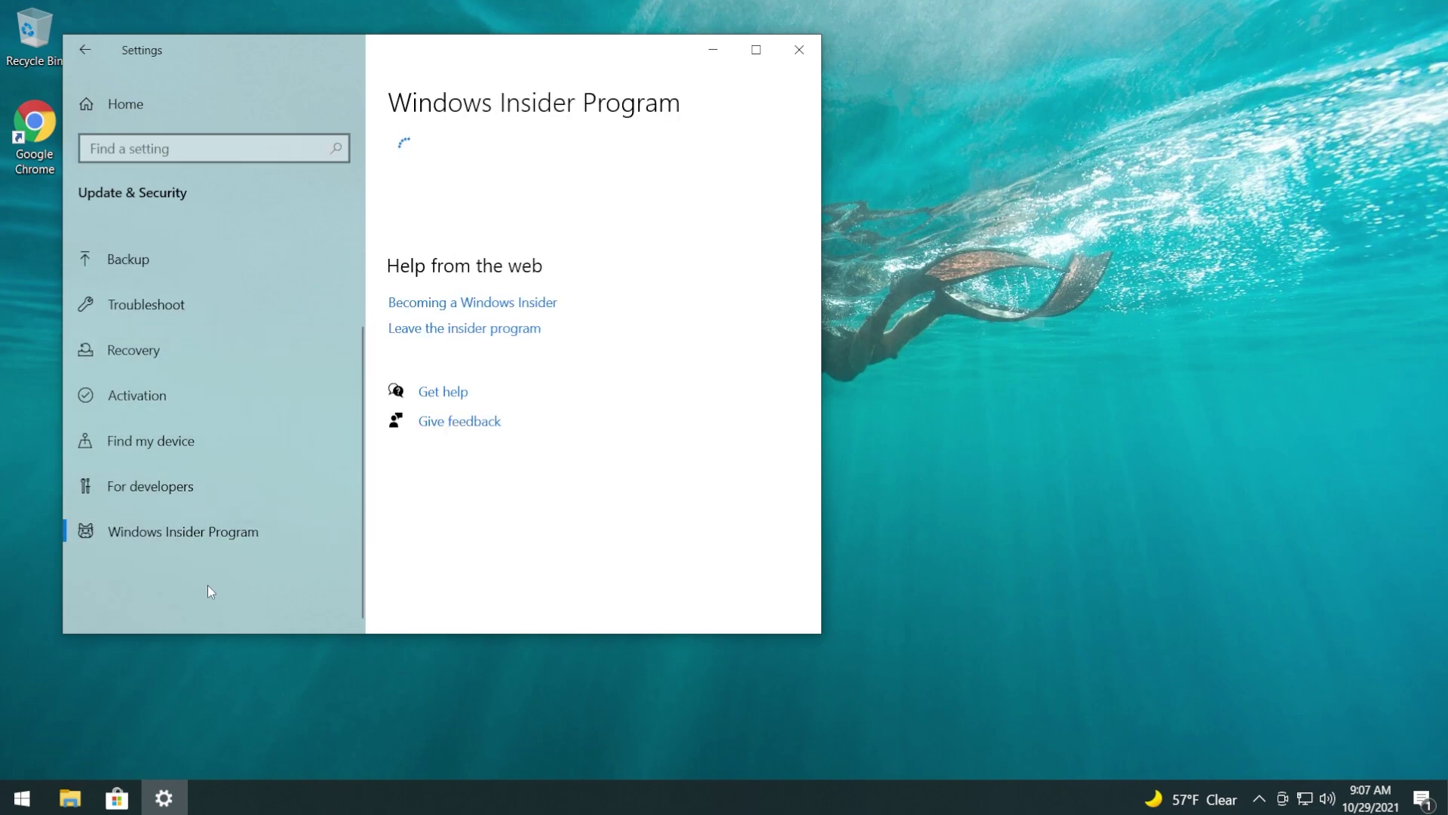
pyautogui.click(537, 213)
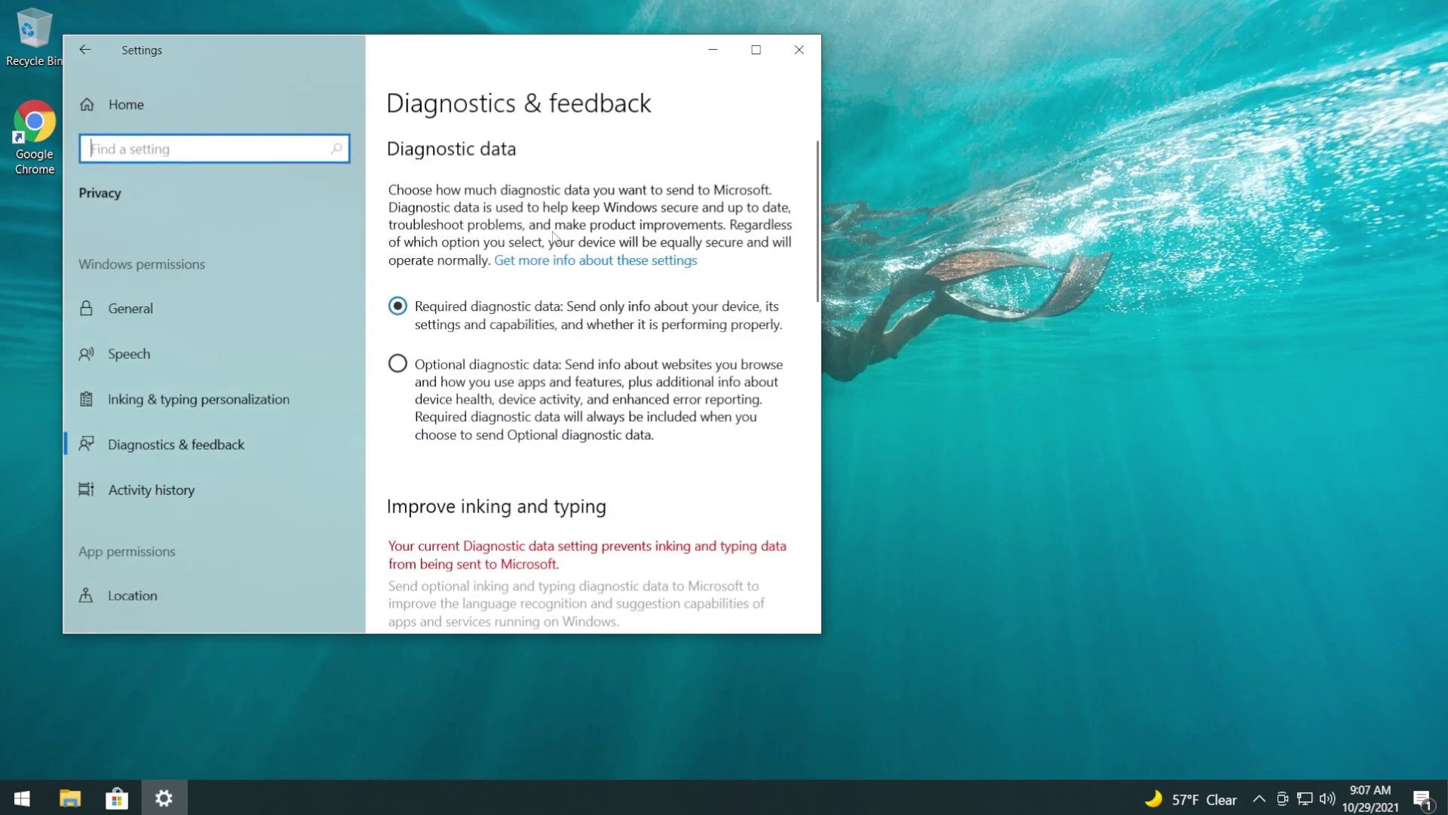
pyautogui.click(397, 364)
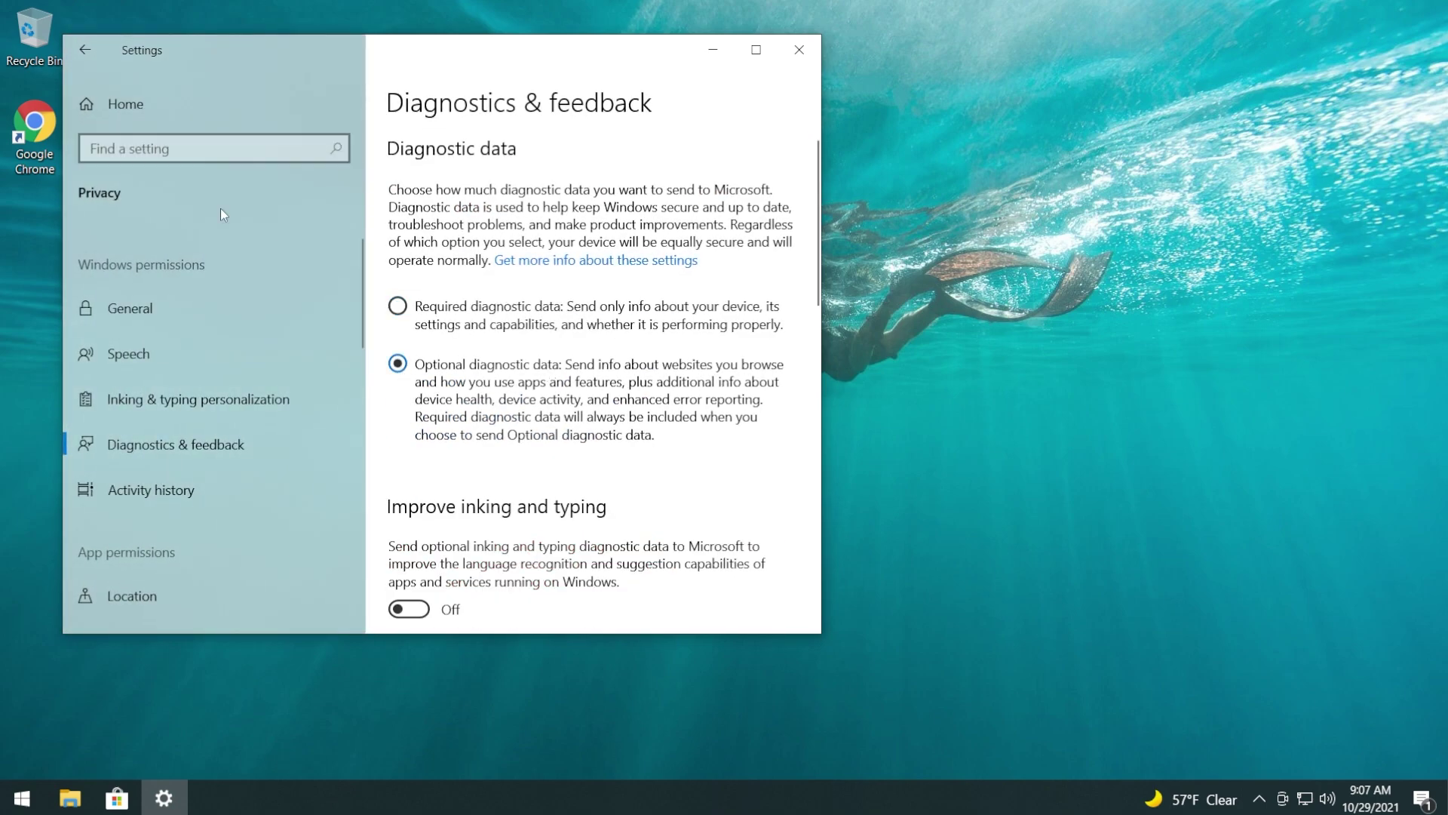
pyautogui.click(85, 50)
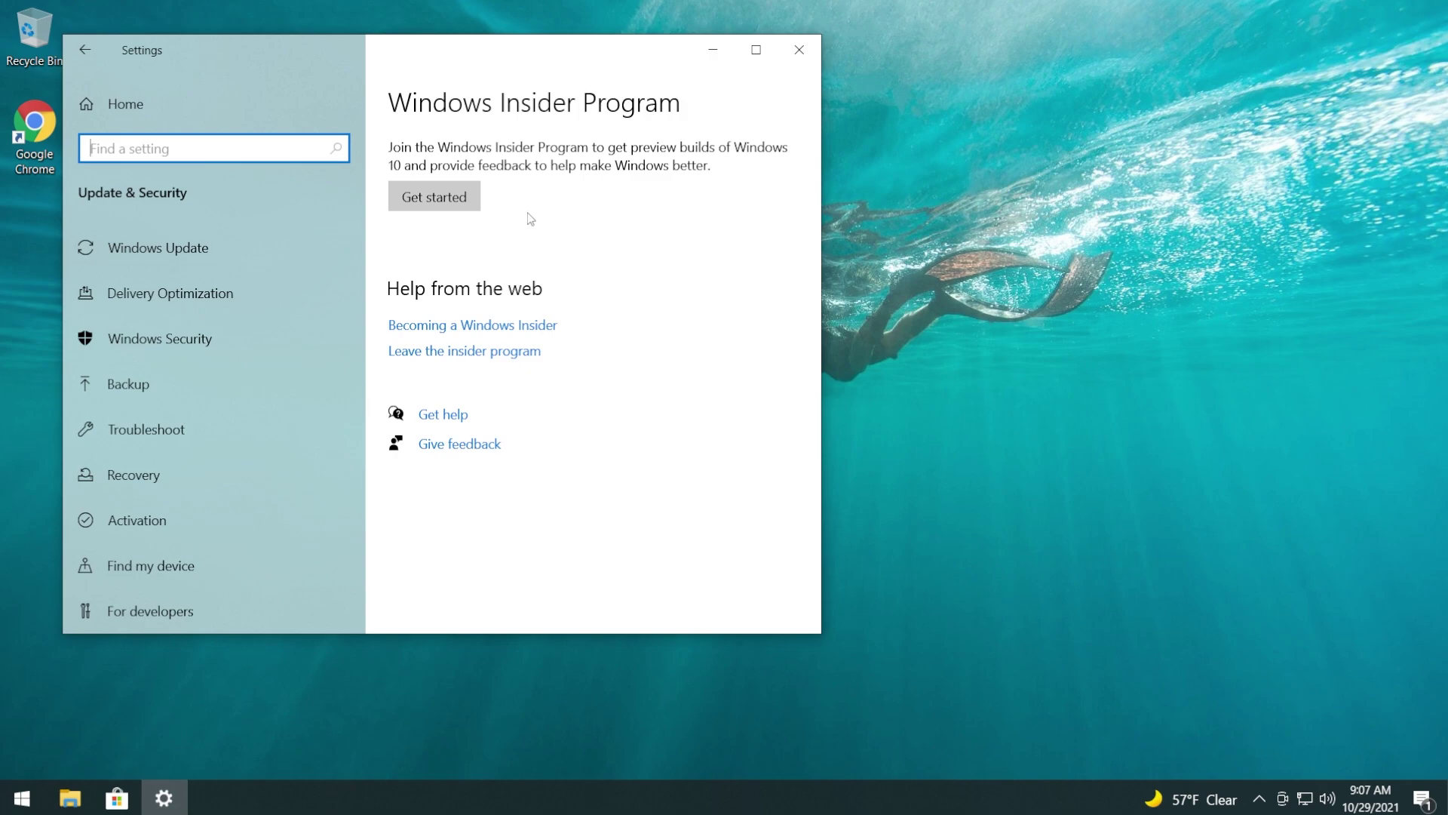
# - Start joining the Windows Insider Program and link a Microsoft account to it
pyautogui.click(438, 199)
pyautogui.click(312, 335)
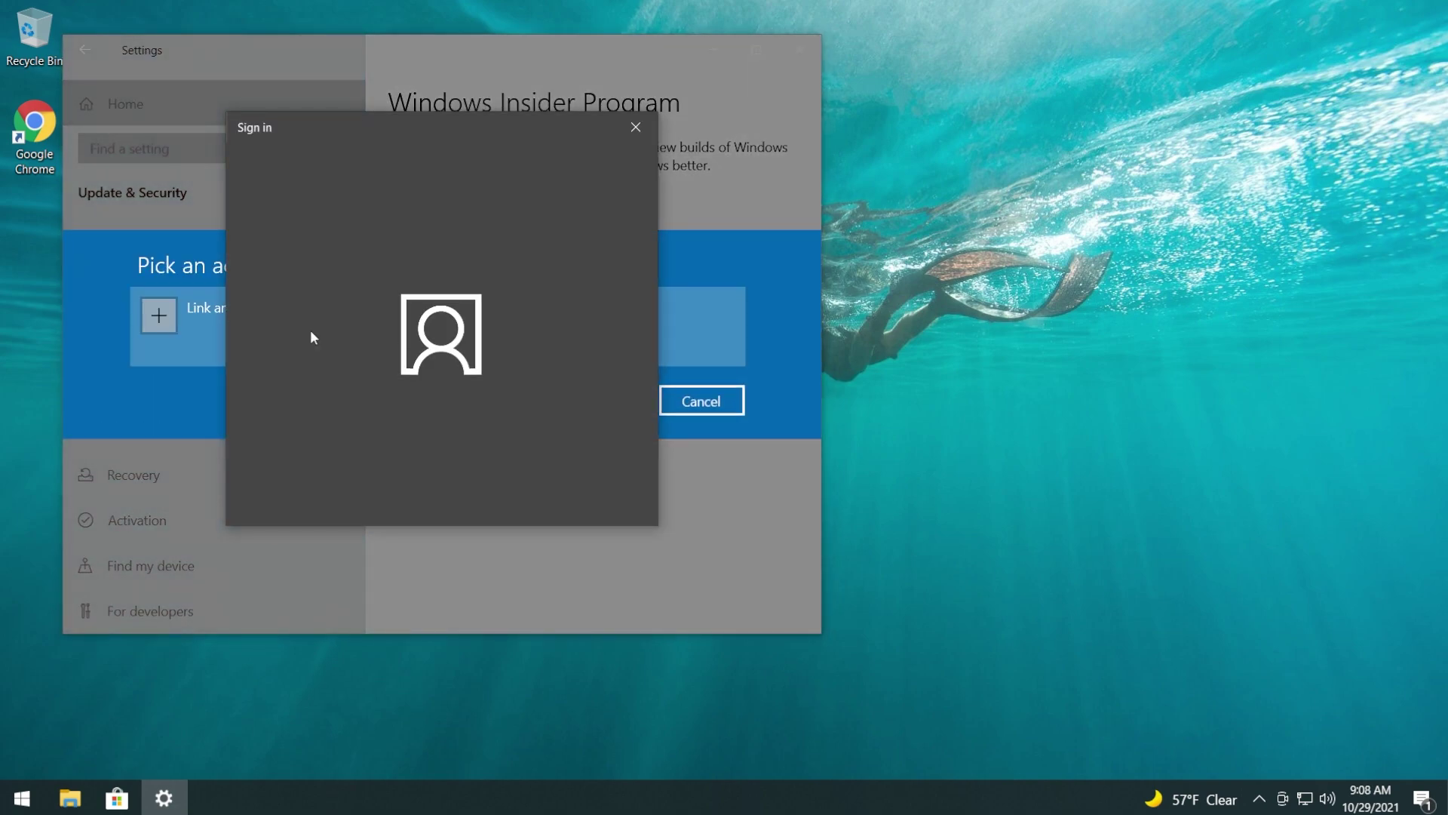
pyautogui.click(349, 284)
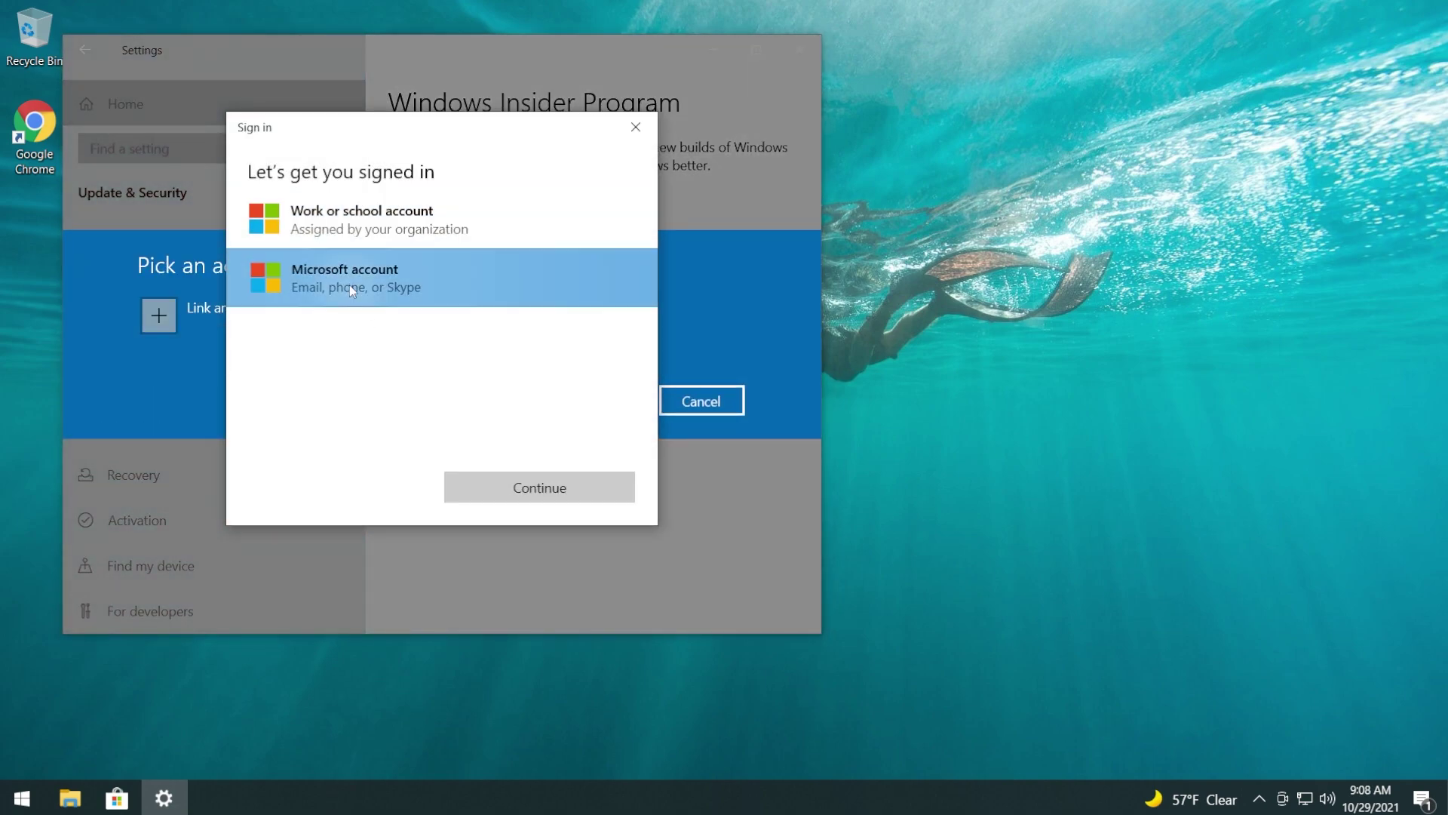
pyautogui.click(520, 496)
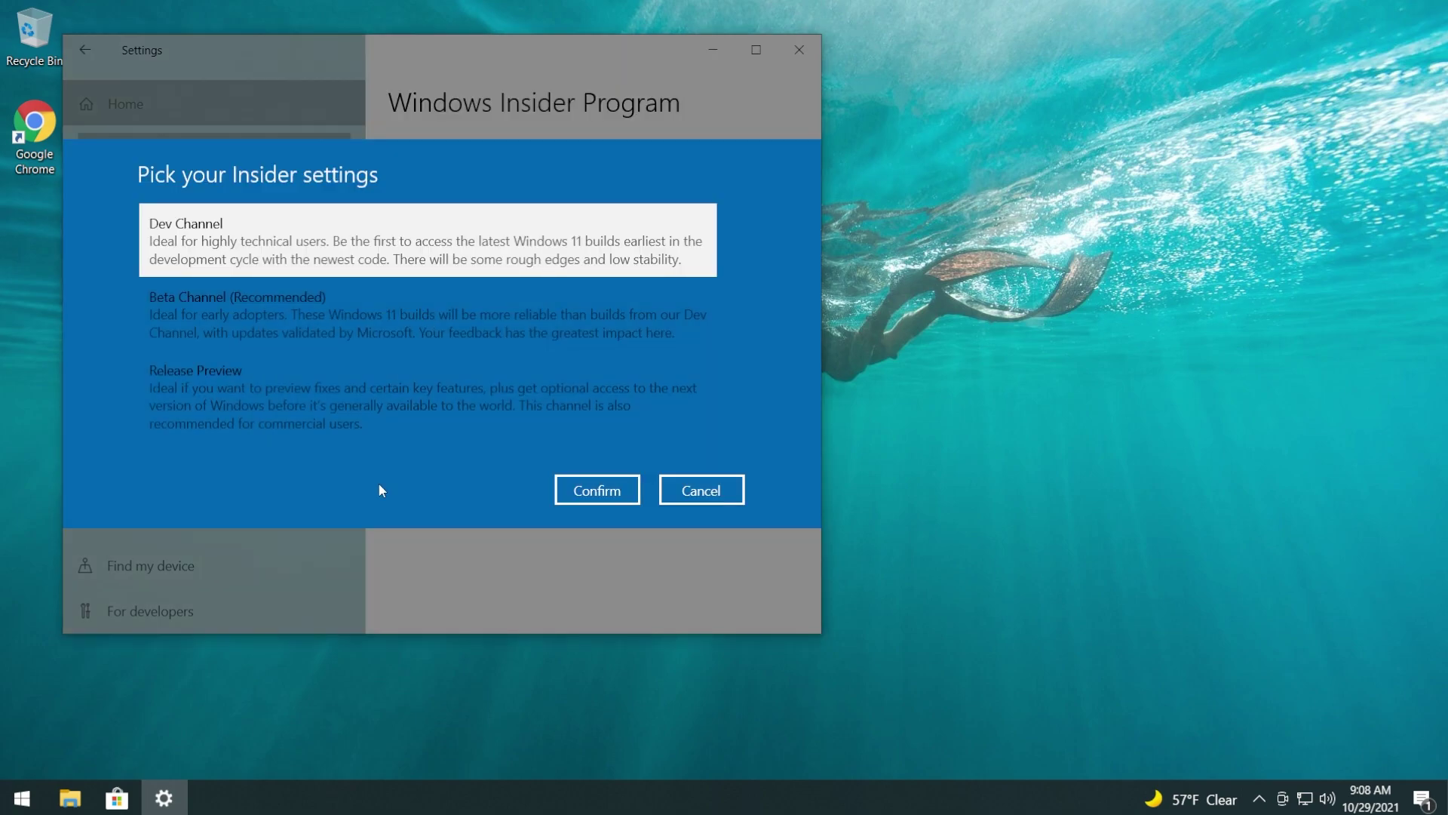
# - Choose the Release Preview channel as the Insider setting and accept the program terms to complete the enrolment
pyautogui.click(242, 388)
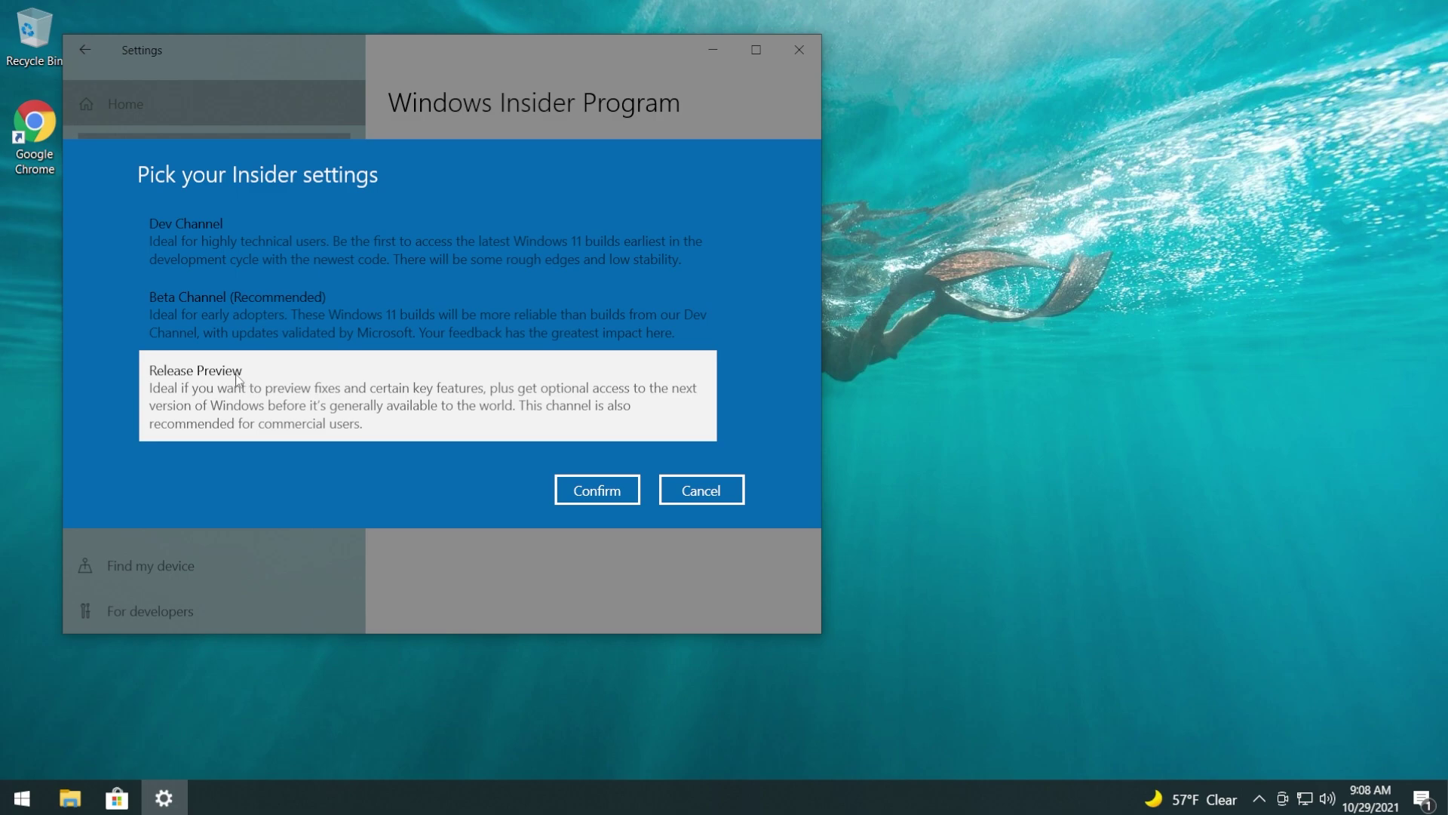
pyautogui.click(598, 491)
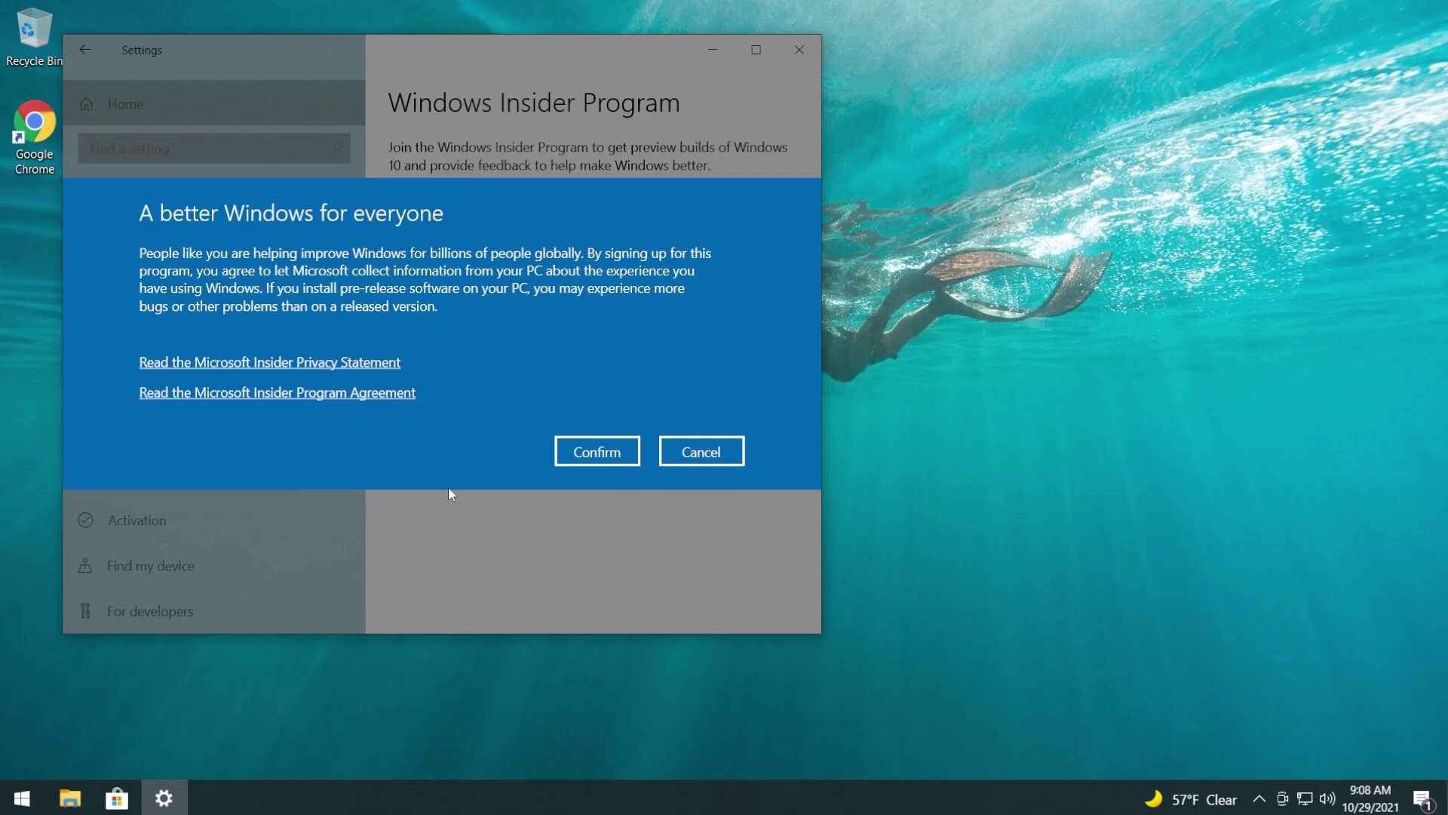
pyautogui.click(601, 453)
pyautogui.click(573, 390)
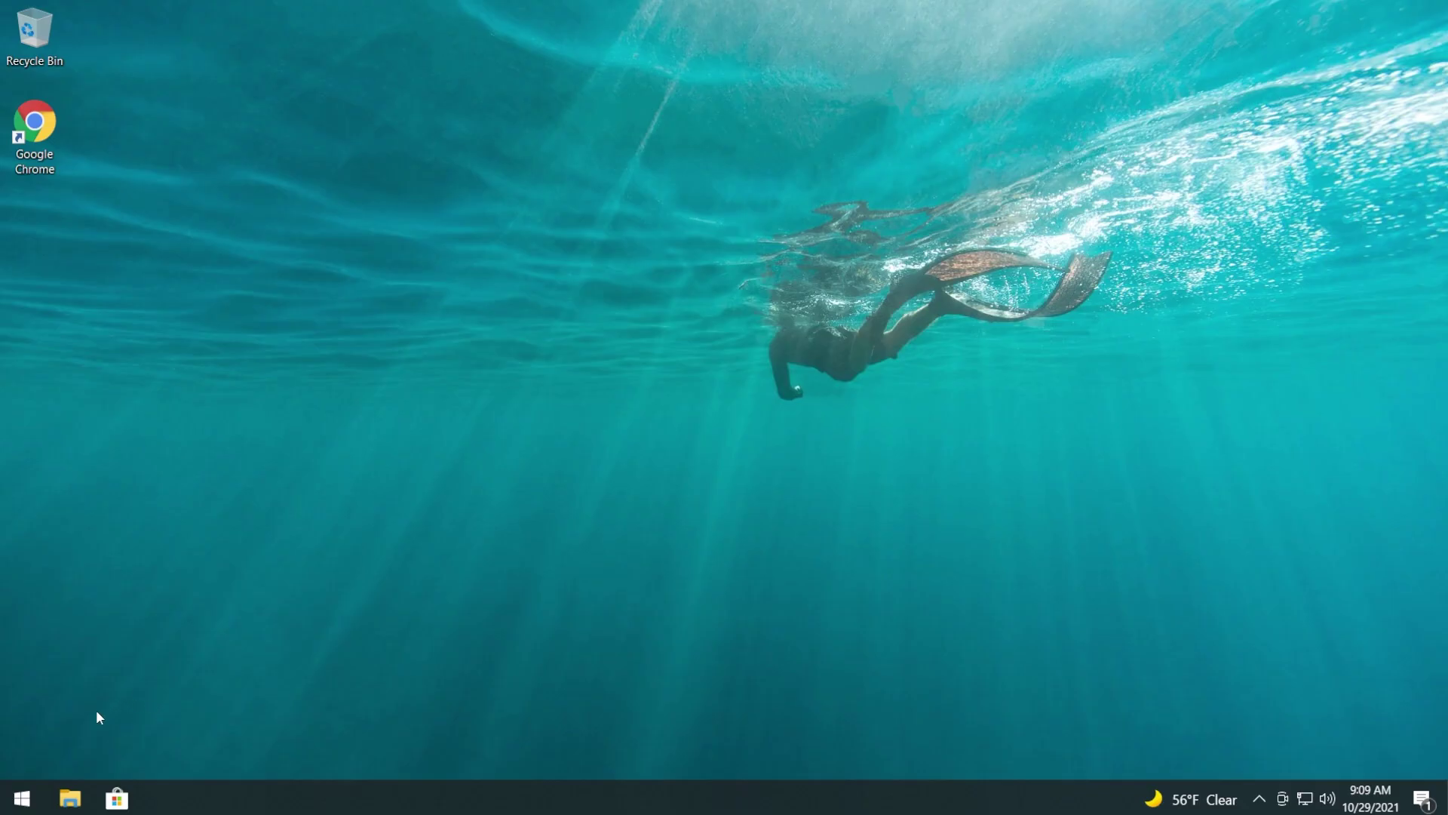
# - Check Windows Update again and start the download and installation of the feature update to Windows 10, version 21H2
pyautogui.click(34, 806)
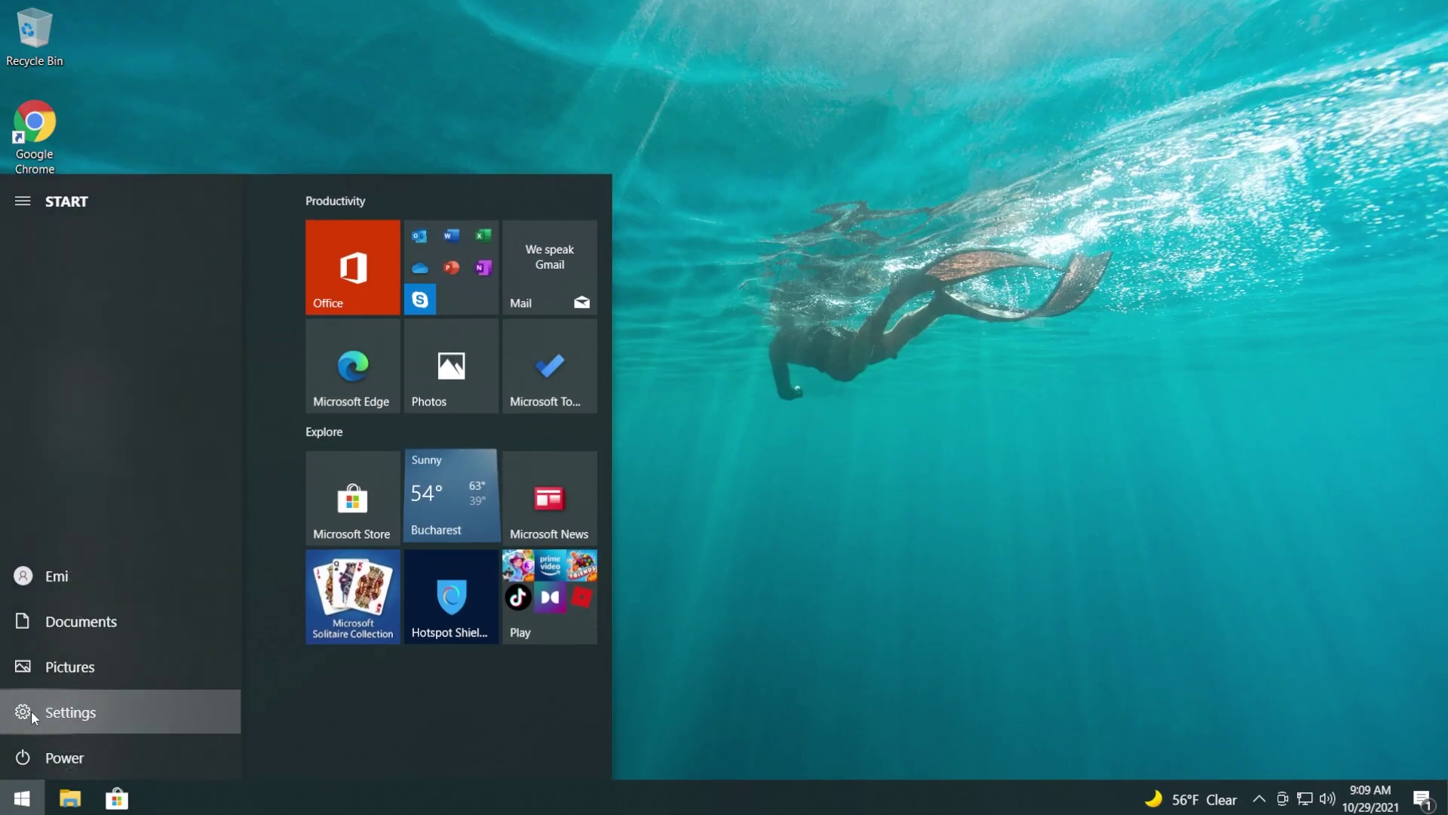
pyautogui.click(30, 710)
pyautogui.click(322, 566)
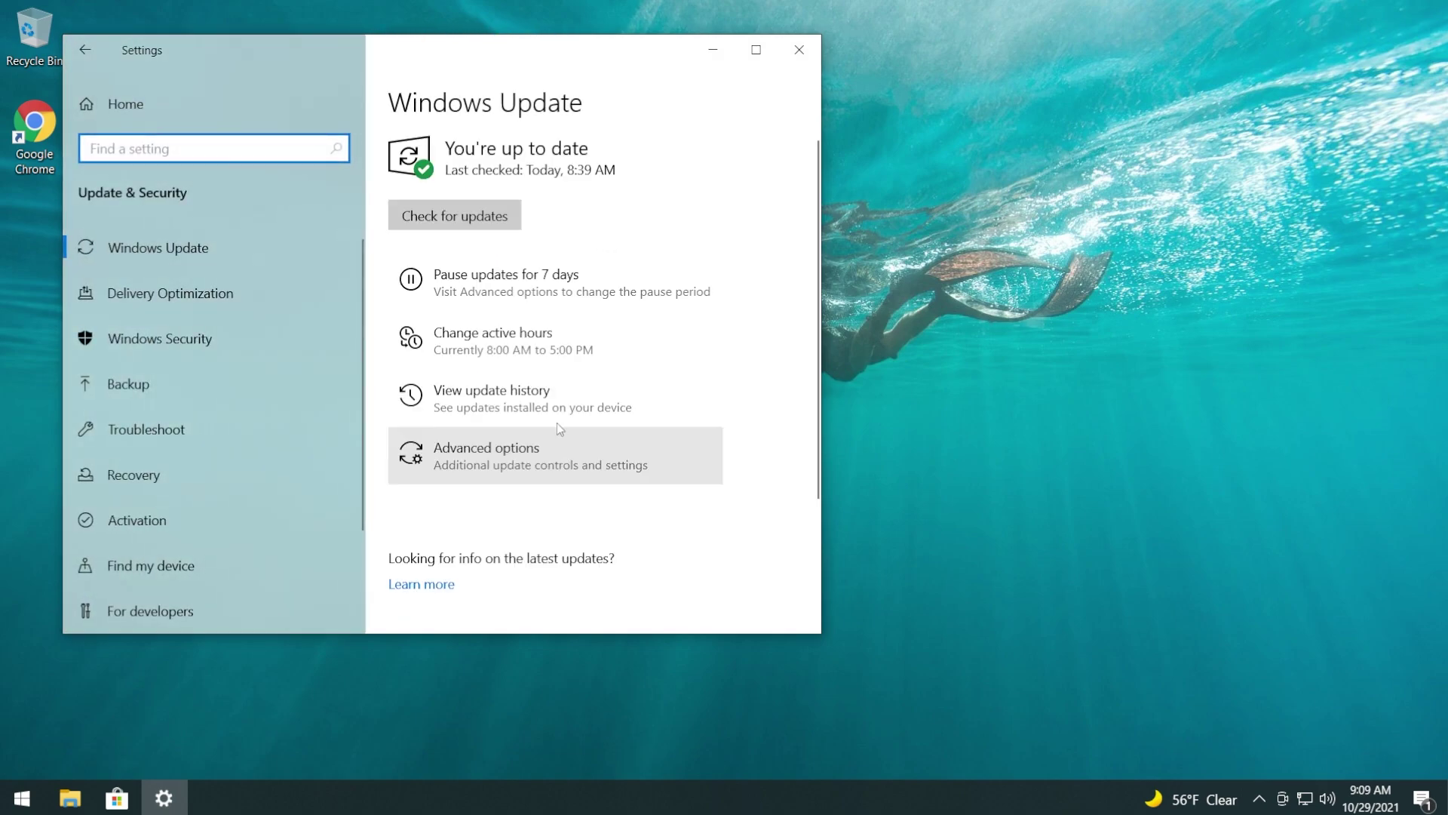
pyautogui.moveTo(445, 60); pyautogui.dragTo(448, 112)
pyautogui.click(453, 270)
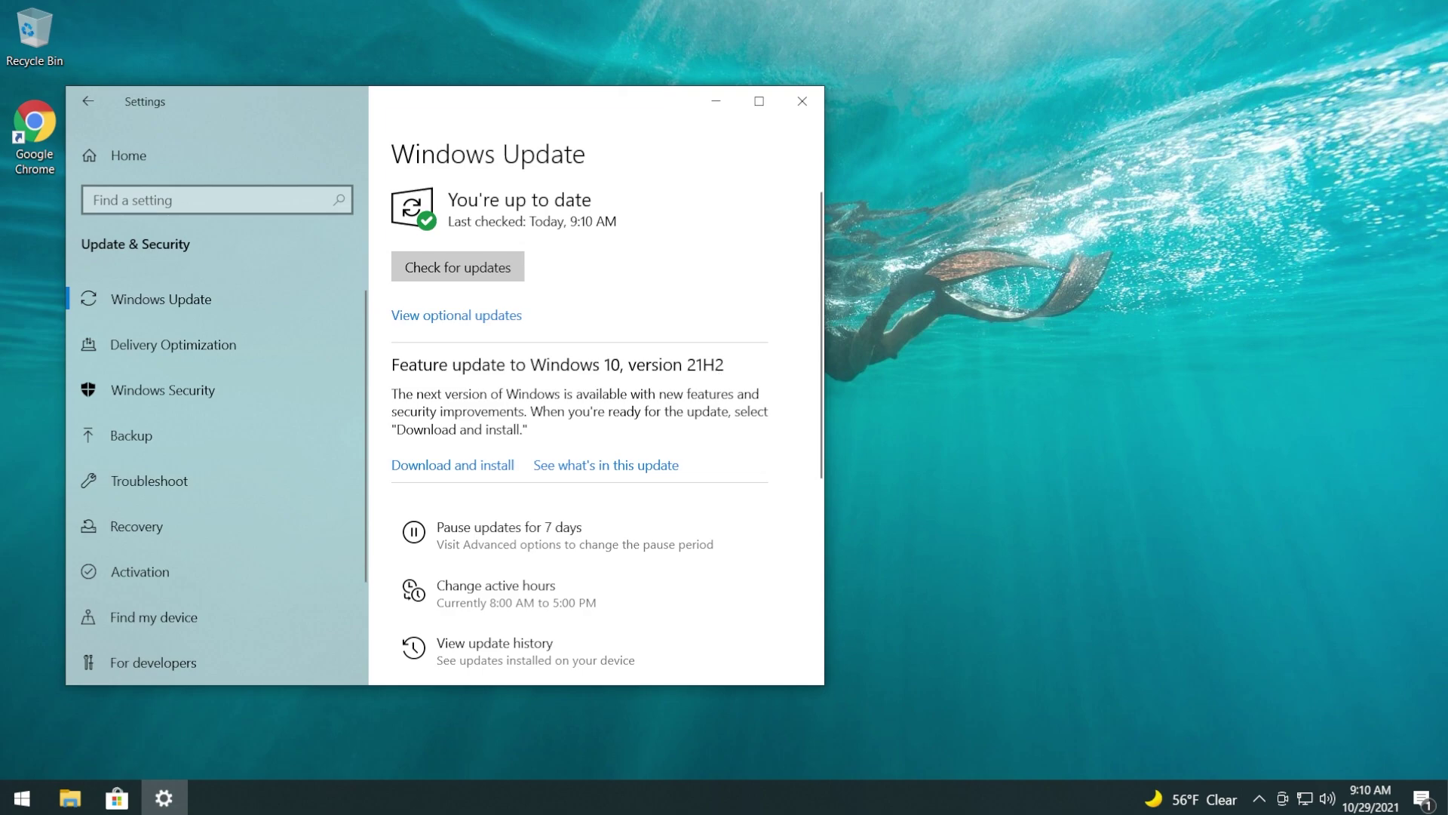
pyautogui.click(465, 466)
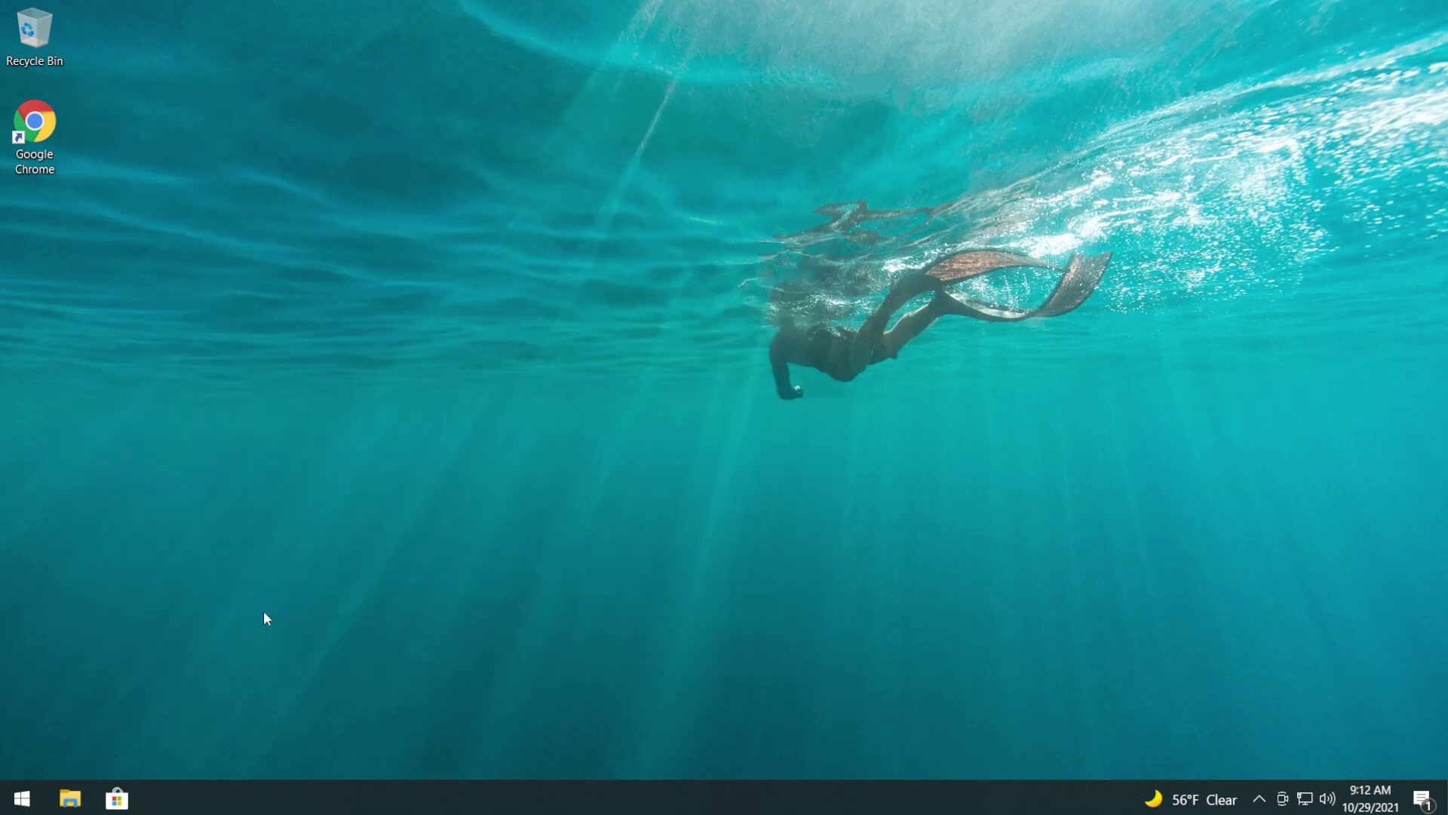
# - Verify the Windows version and OS build with winver after the feature update, and close the About Windows window
pyautogui.press('super')
pyautogui.write('winver')
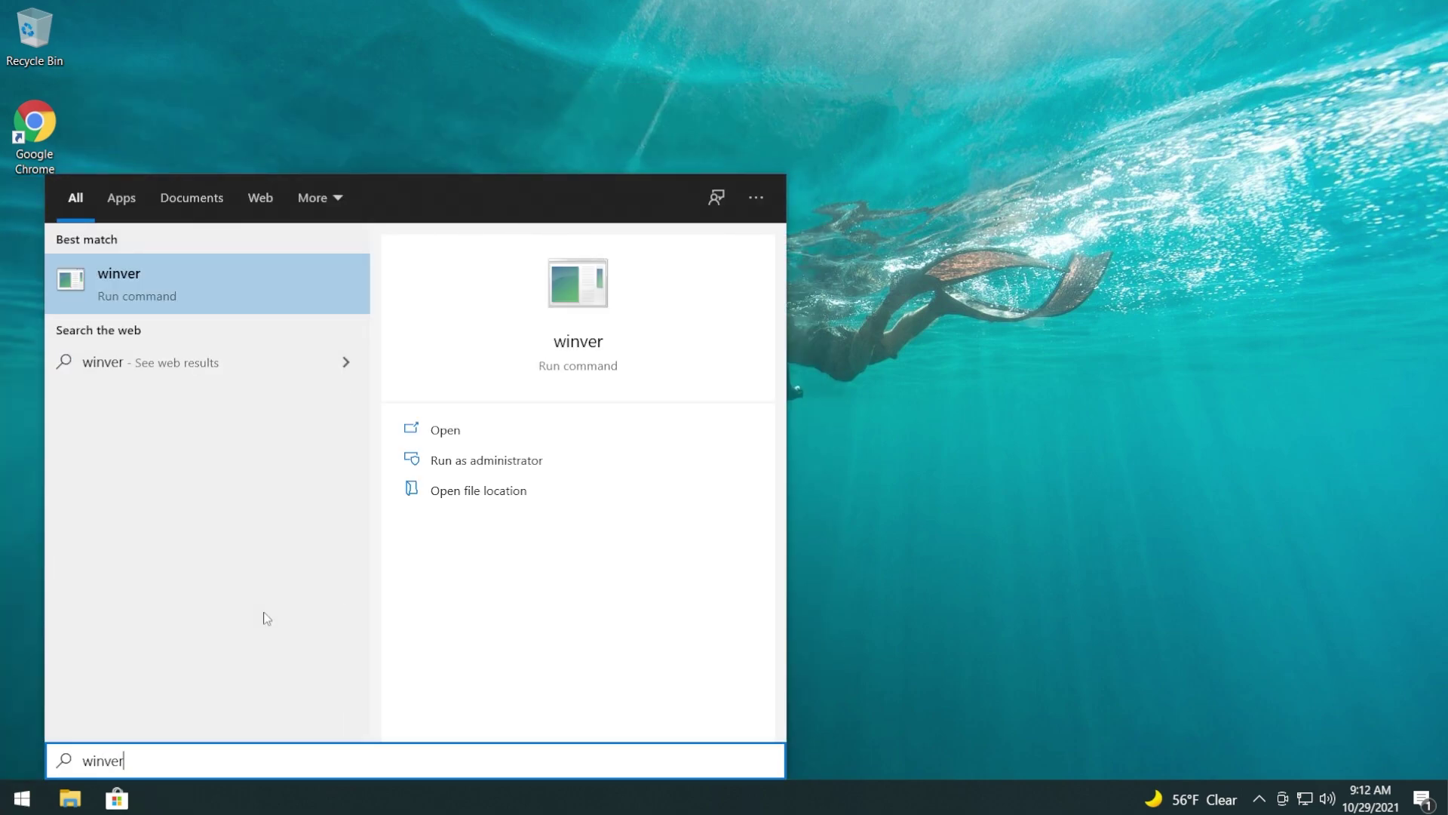
pyautogui.press('Return')
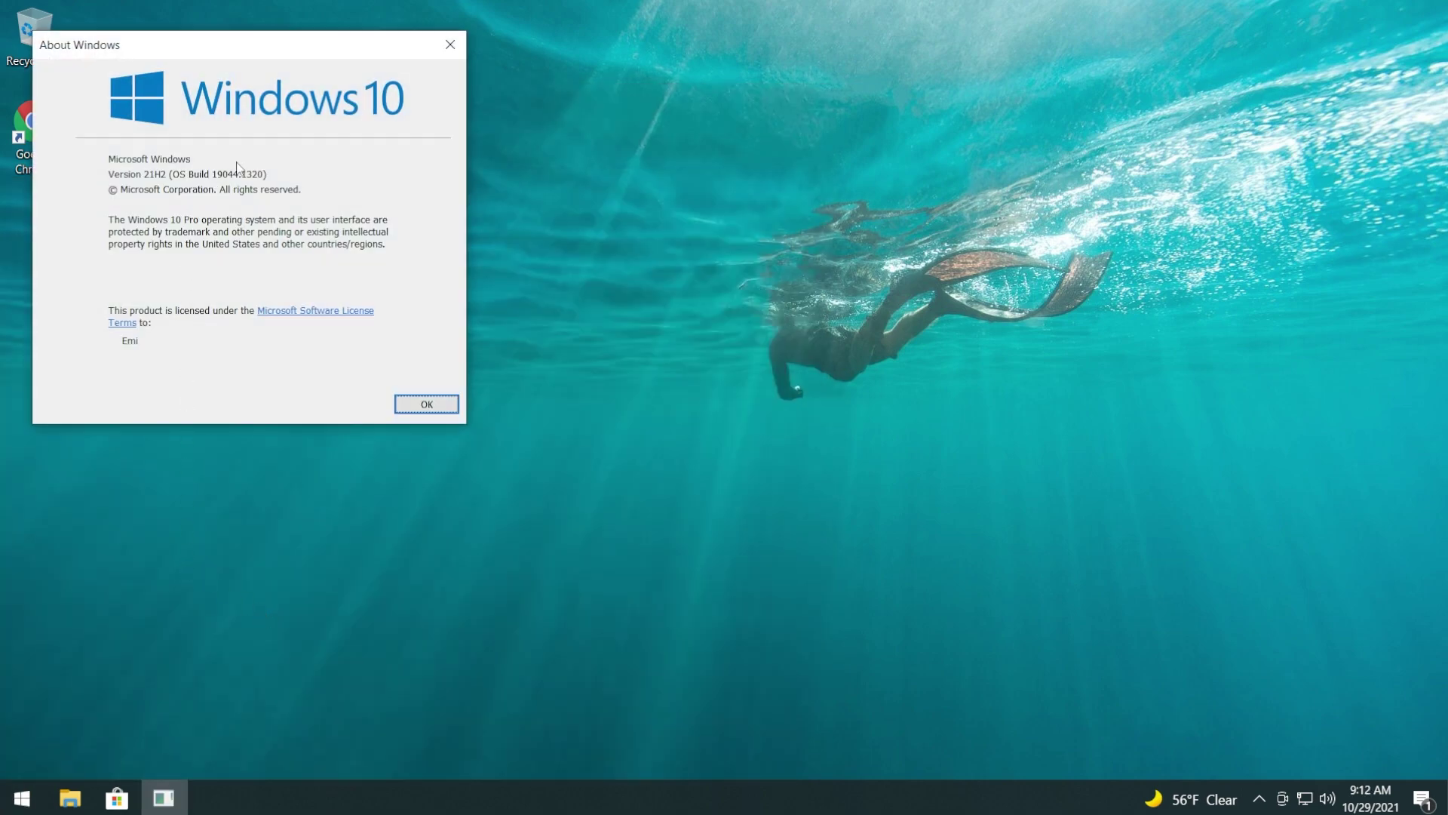
pyautogui.moveTo(173, 52); pyautogui.dragTo(204, 262)
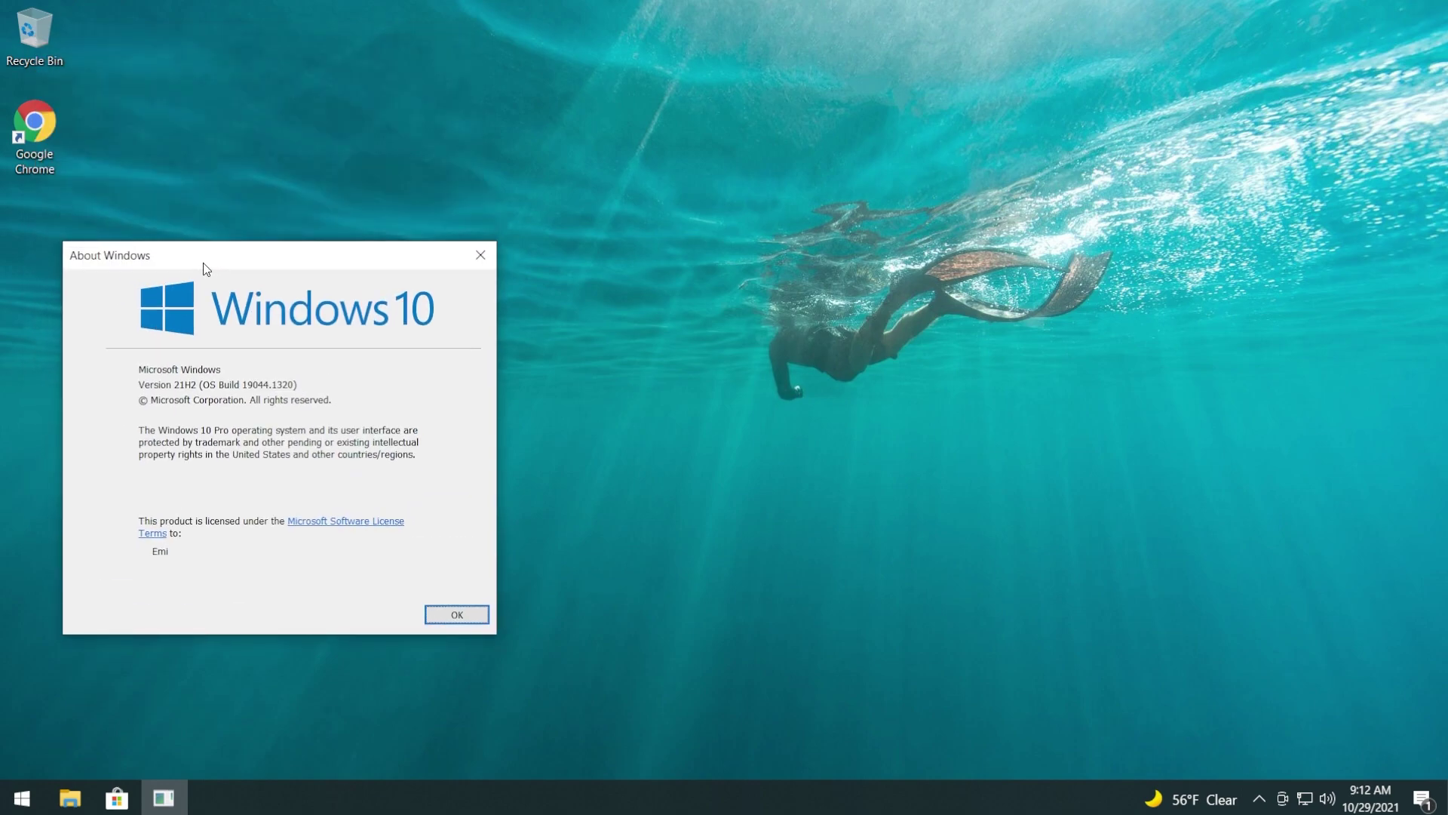
pyautogui.click(249, 196)
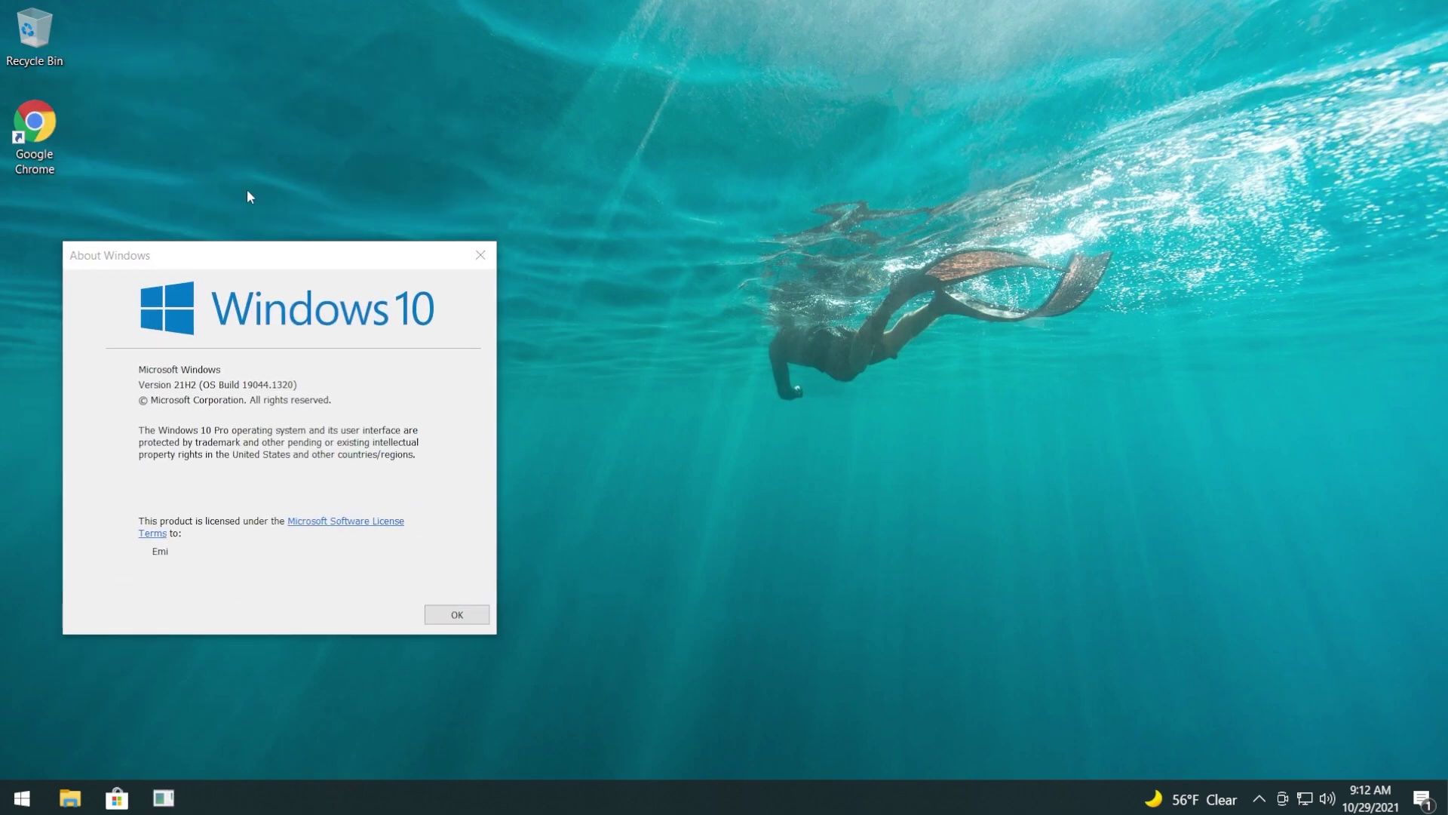
pyautogui.moveTo(239, 259)
pyautogui.mouseDown()
pyautogui.moveTo(224, 257)
pyautogui.moveTo(224, 282)
pyautogui.mouseUp()
pyautogui.click(465, 281)
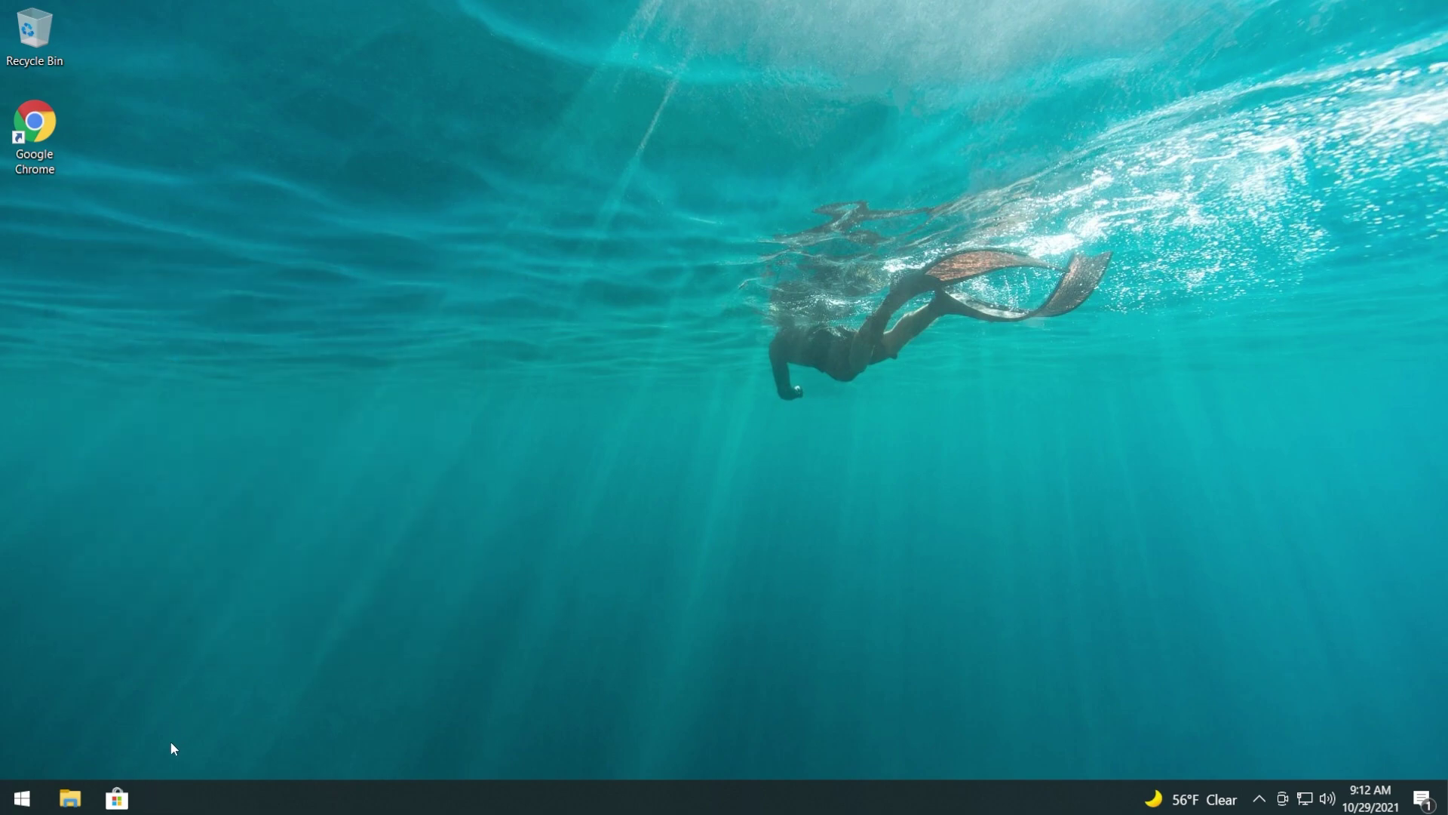
# - Open Downloads and updates in the Microsoft Store and get the available app updates
pyautogui.click(117, 798)
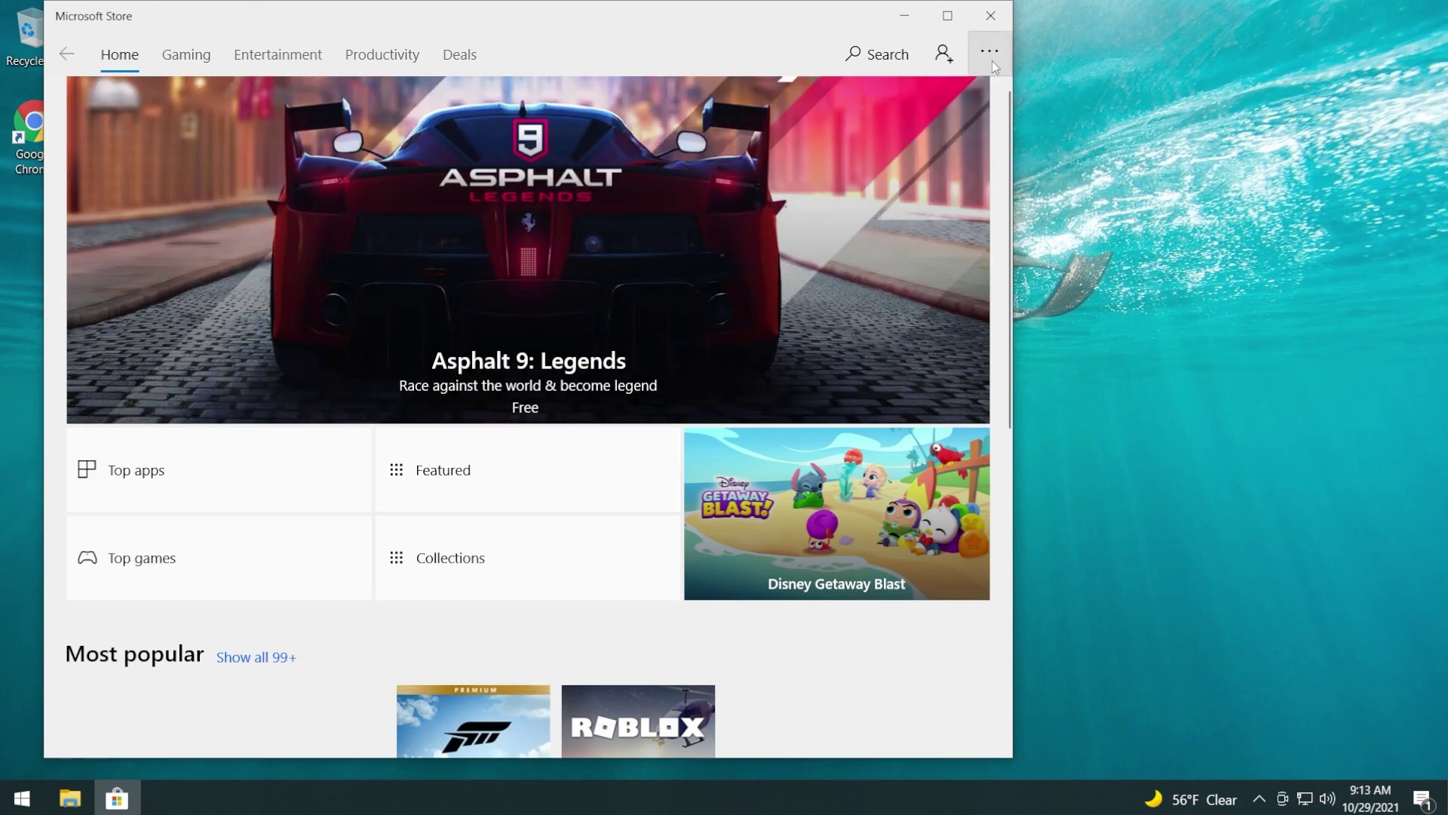
pyautogui.click(992, 62)
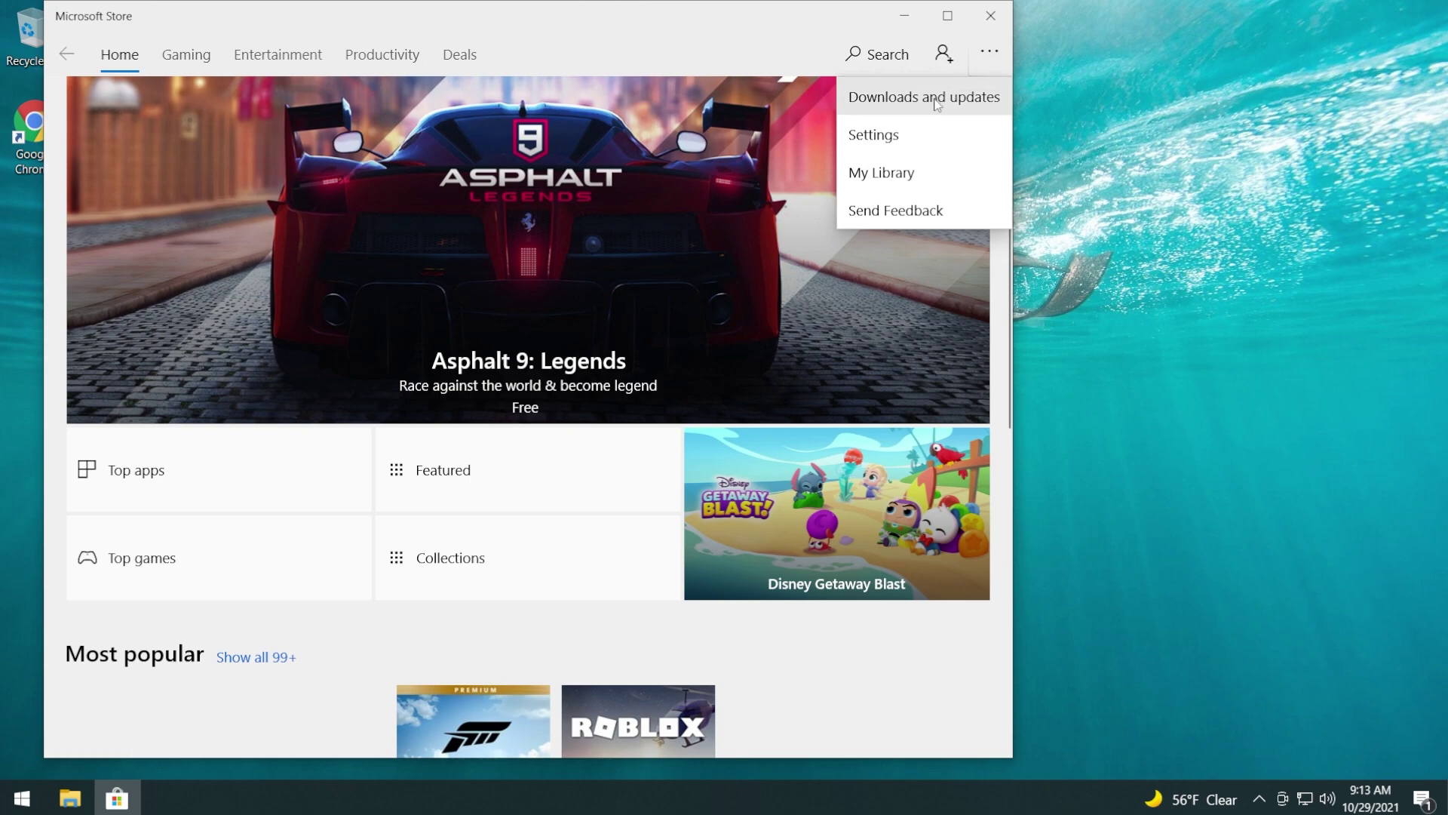
pyautogui.click(937, 101)
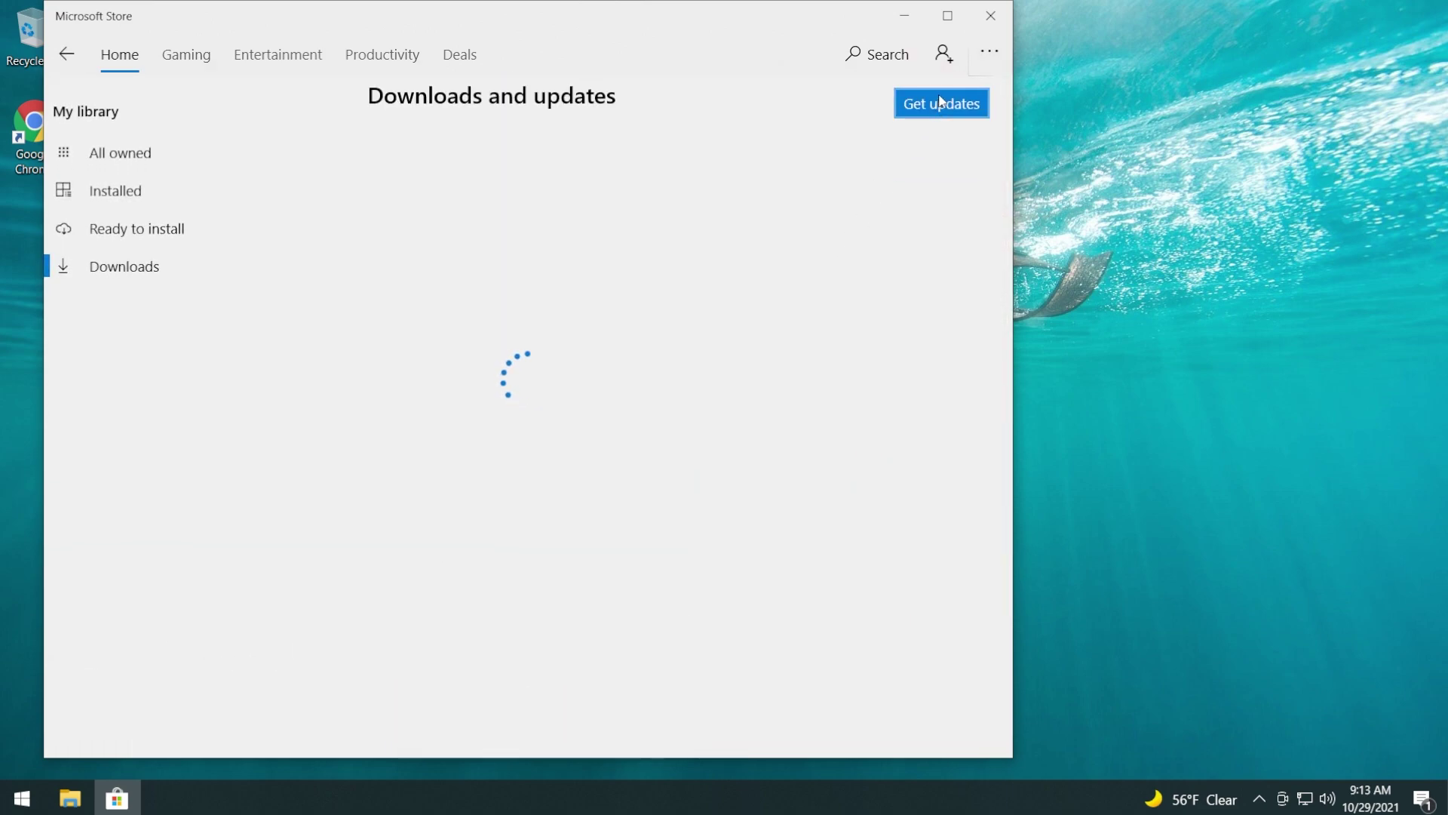
pyautogui.click(941, 102)
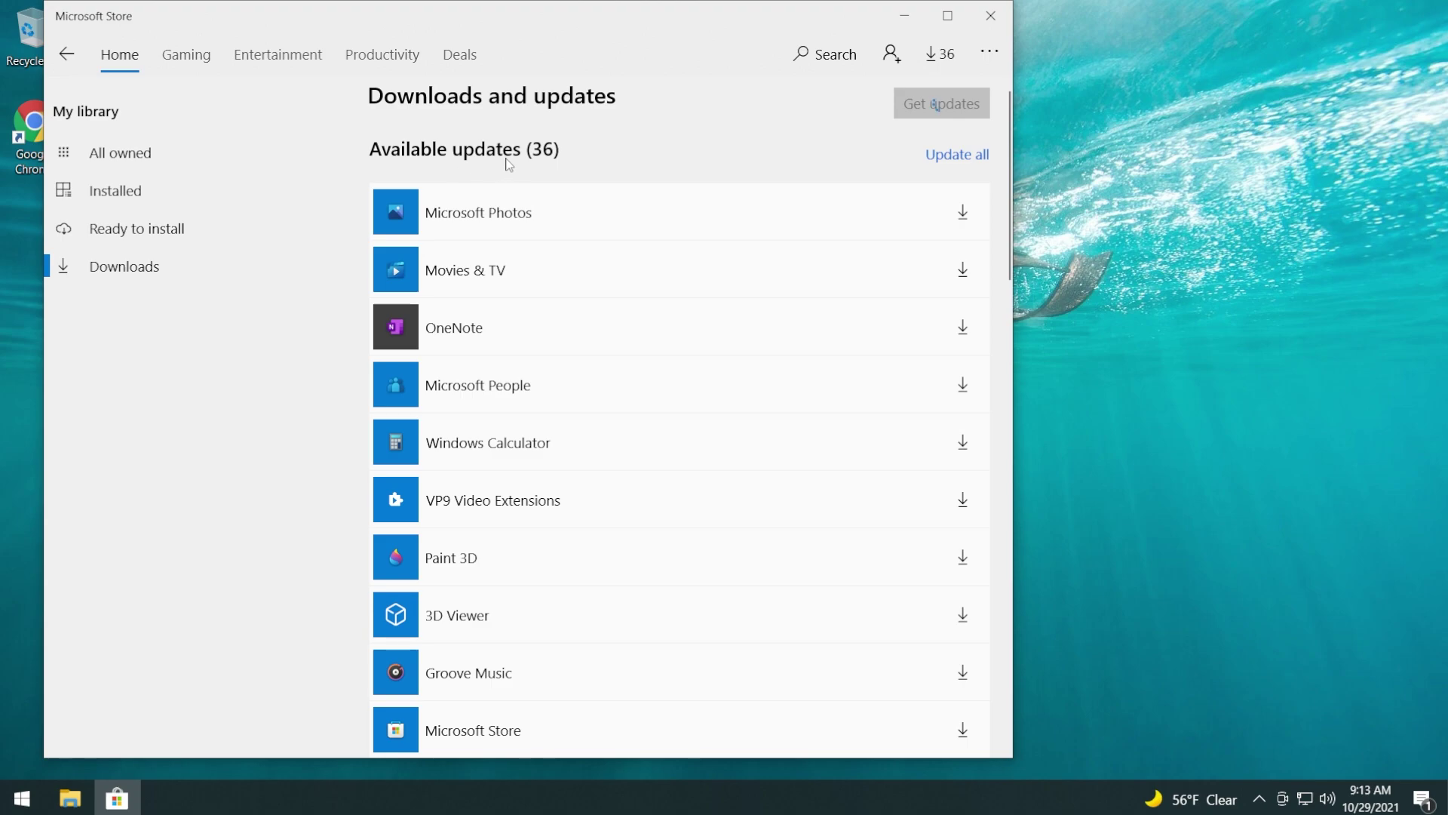
# - Look through the list of apps with available updates and their progress in the download queue
pyautogui.scroll(-5, 630, 258)
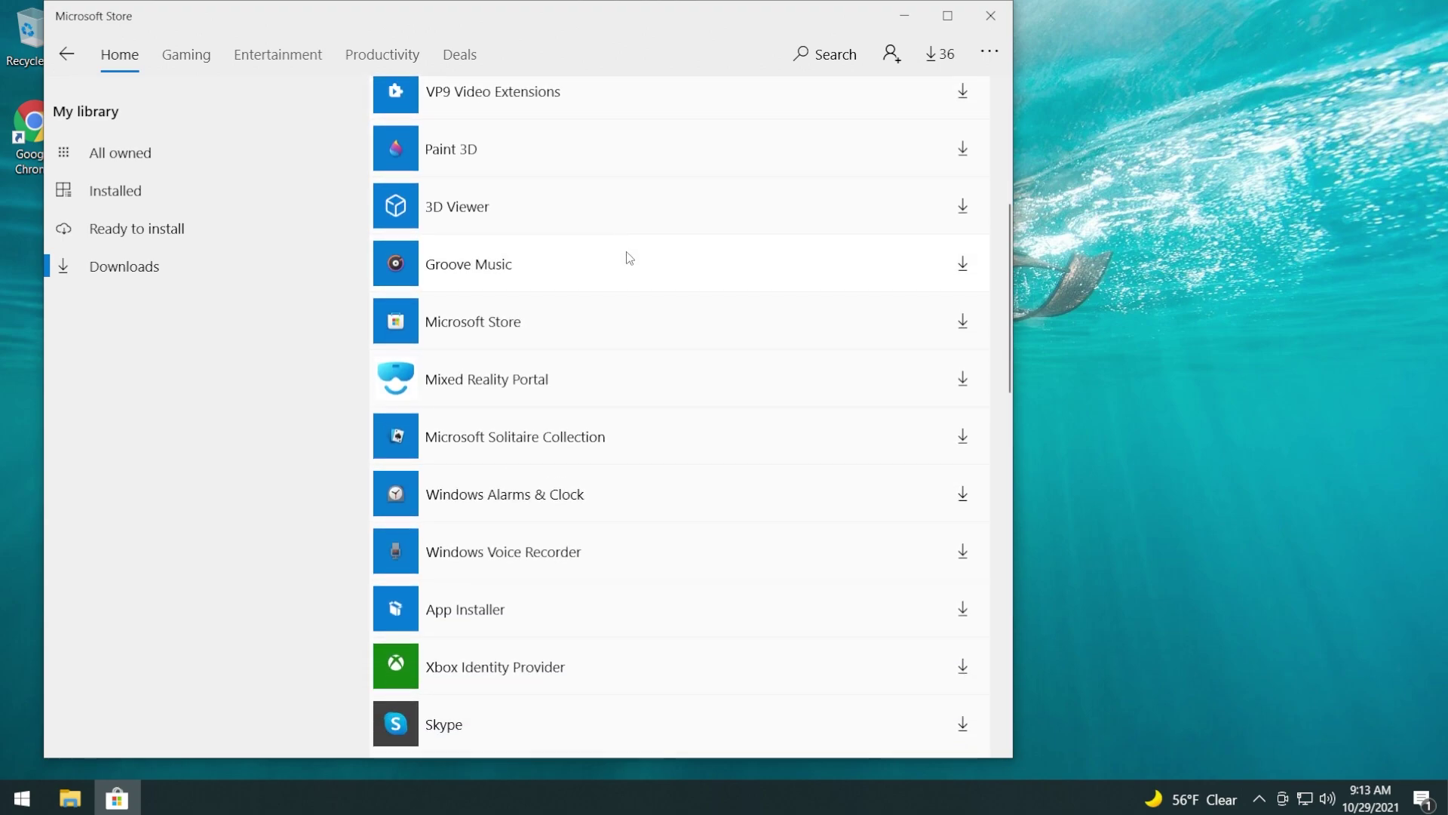
pyautogui.scroll(4, 629, 258)
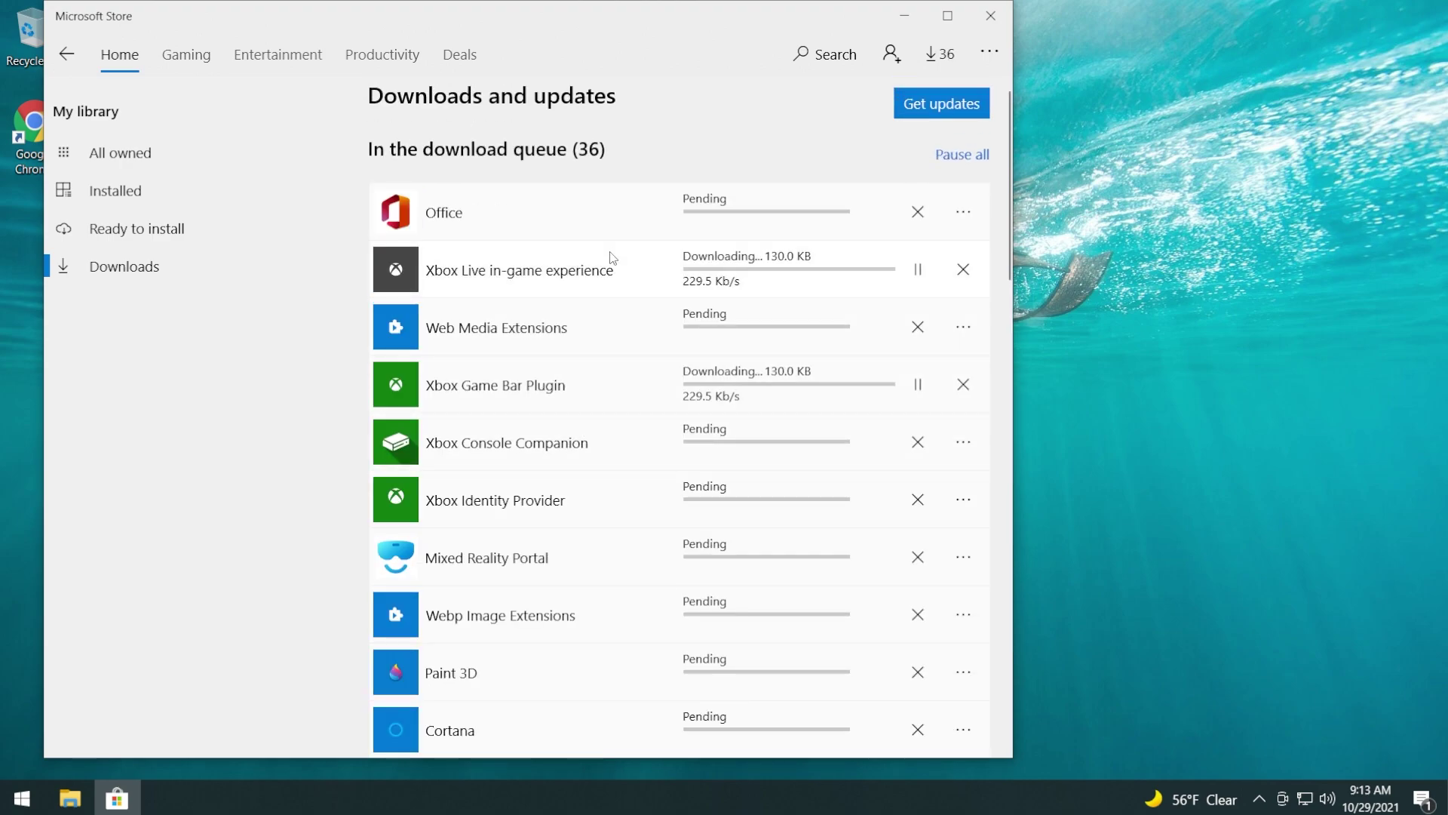
pyautogui.scroll(-4, 614, 421)
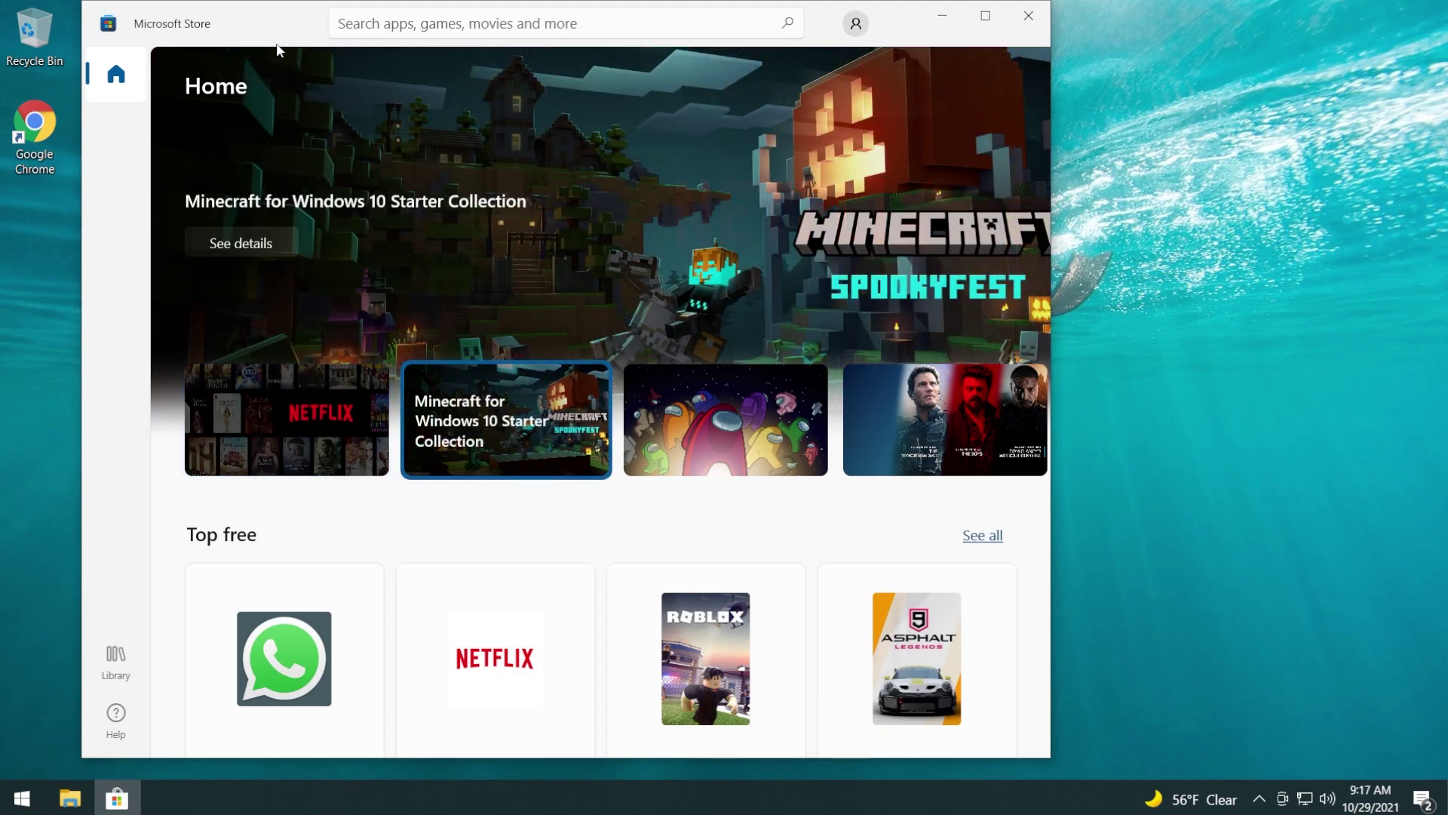
# - Examine the updated Store's home page from the top free apps down to the top free games, and return to its start
pyautogui.scroll(-5, 249, 91)
pyautogui.scroll(-4, 265, 339)
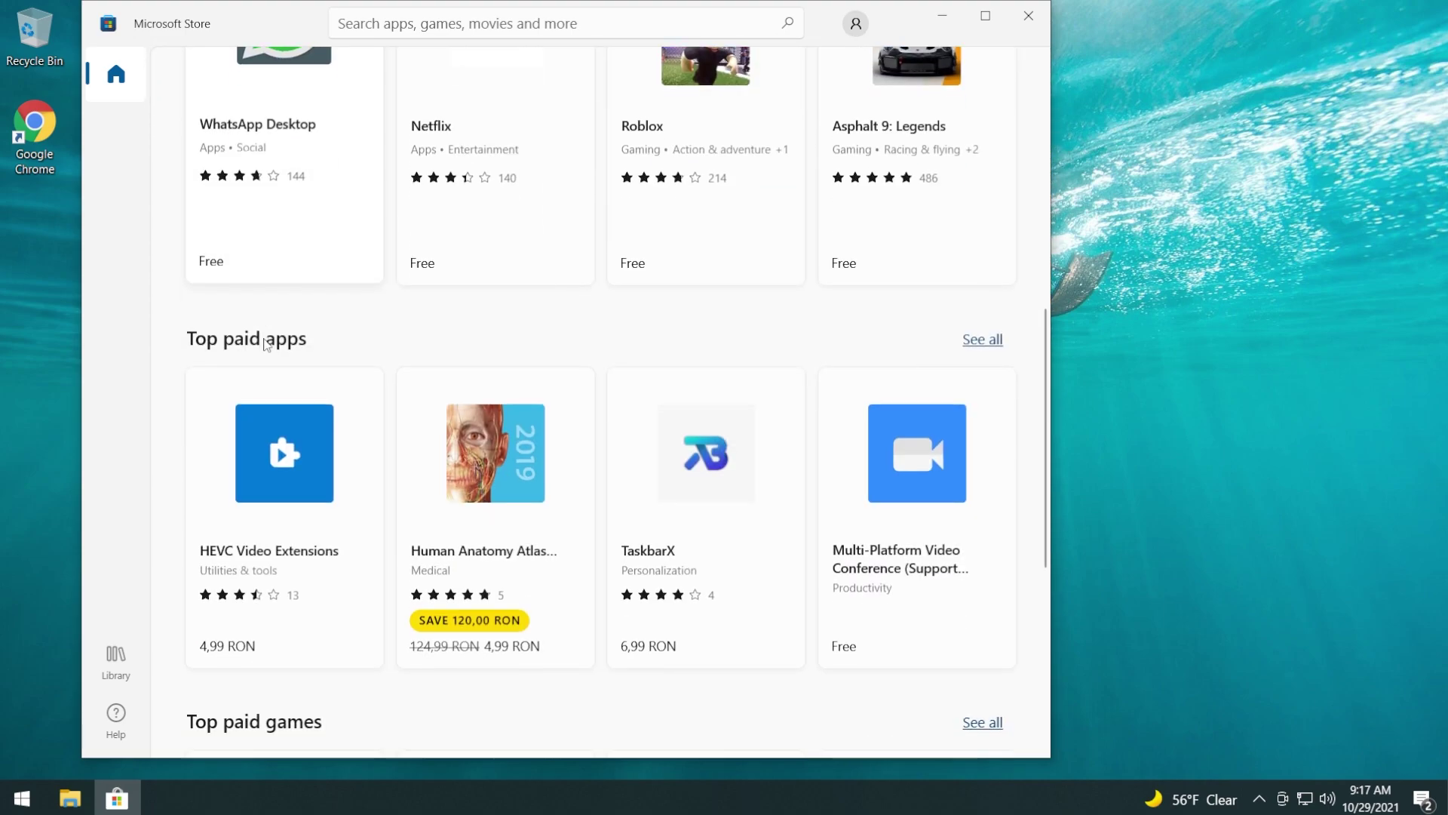
pyautogui.scroll(-3, 491, 314)
pyautogui.scroll(-8, 478, 266)
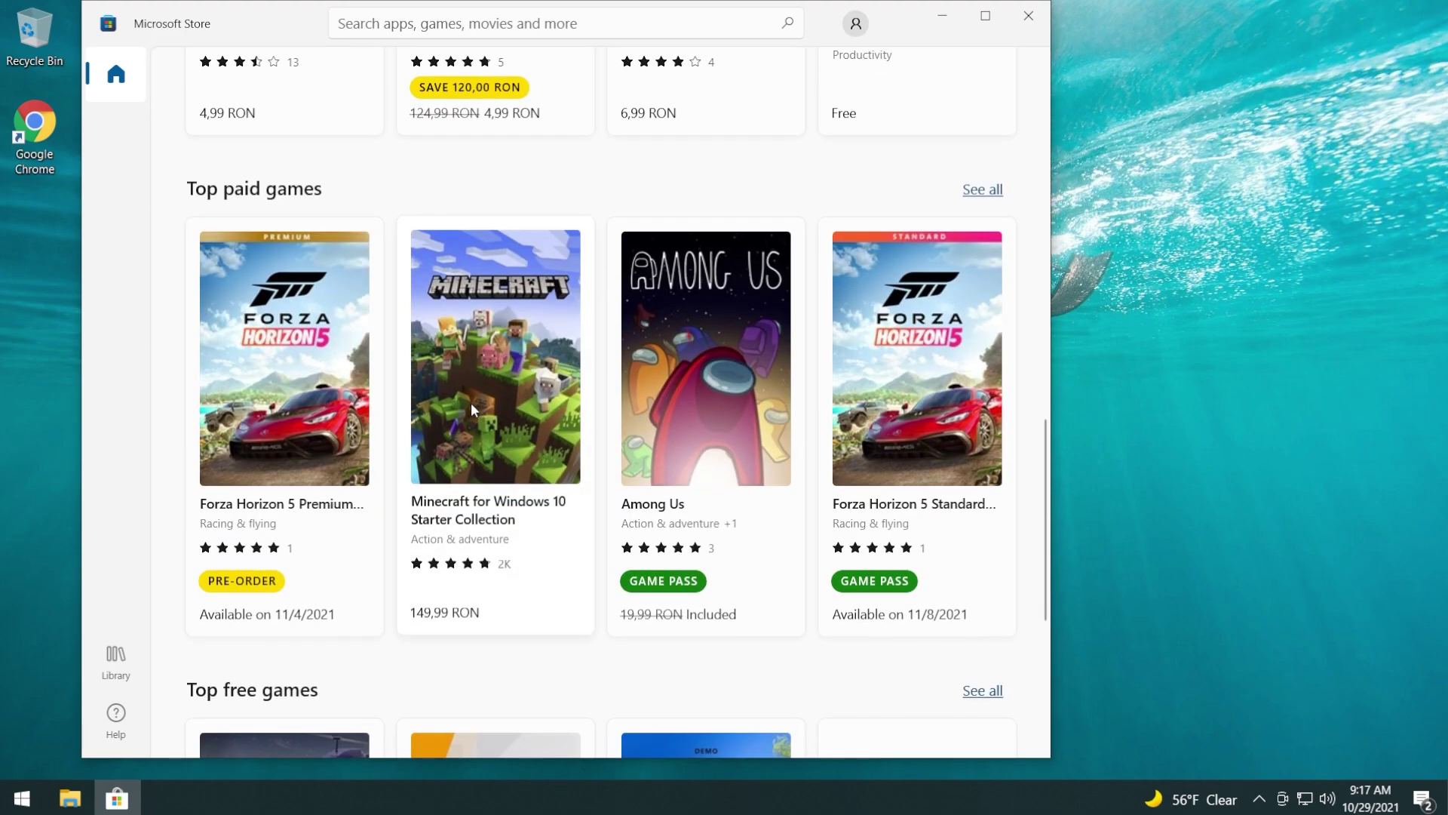
pyautogui.scroll(-1, 457, 363)
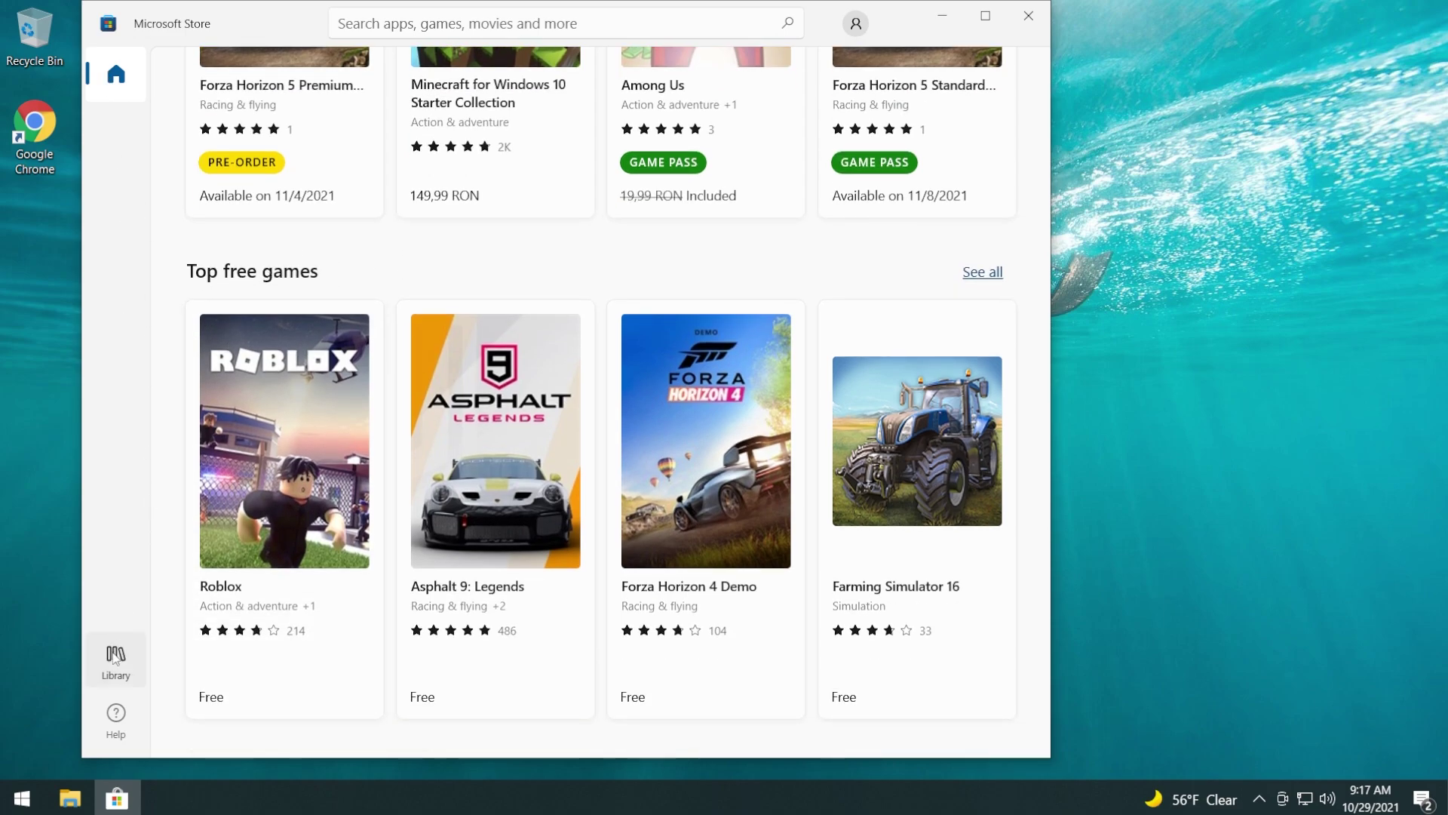
pyautogui.click(116, 74)
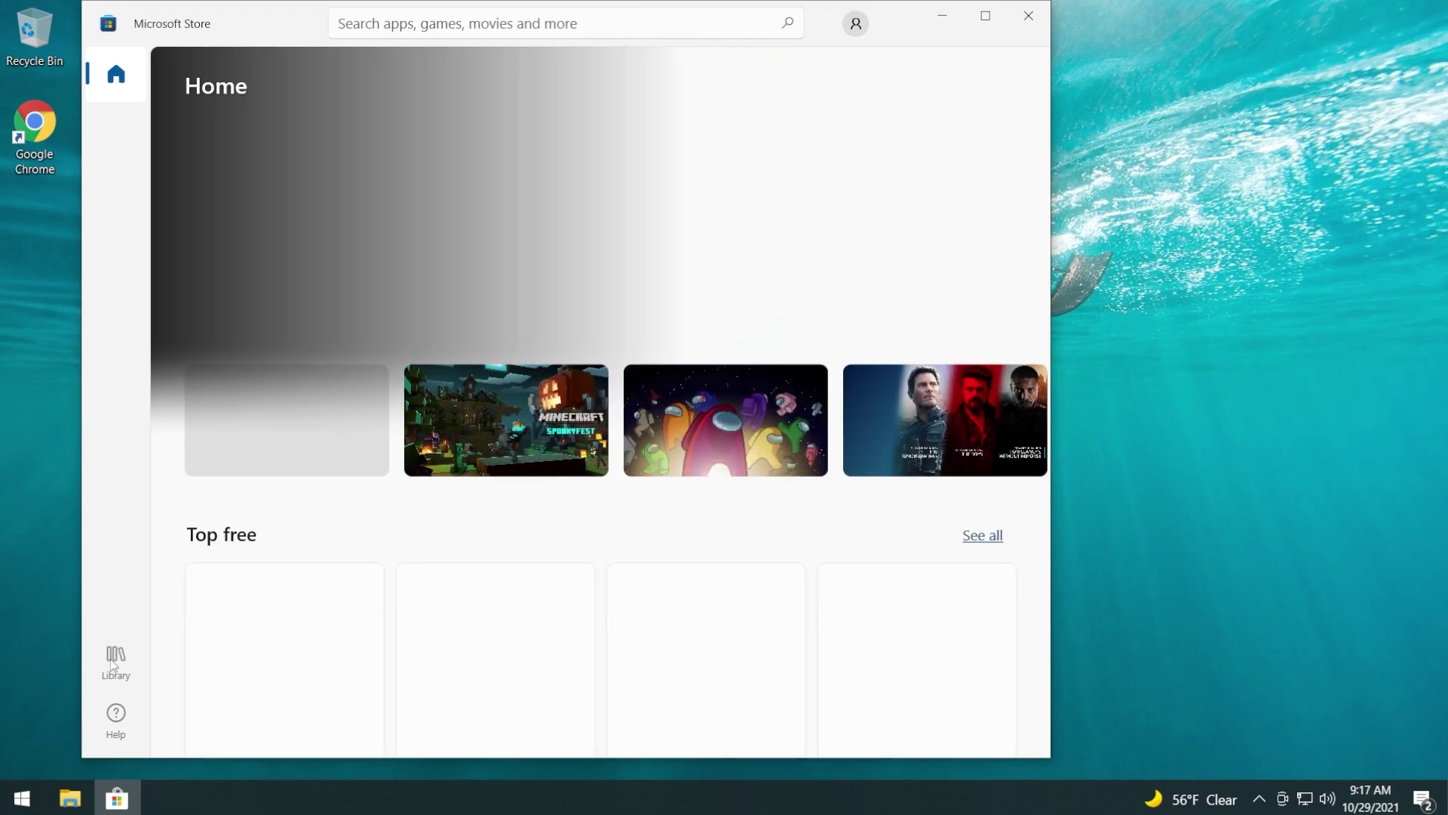
# - Review the Store's Library and App settings pages, and go back to the home page
pyautogui.click(113, 657)
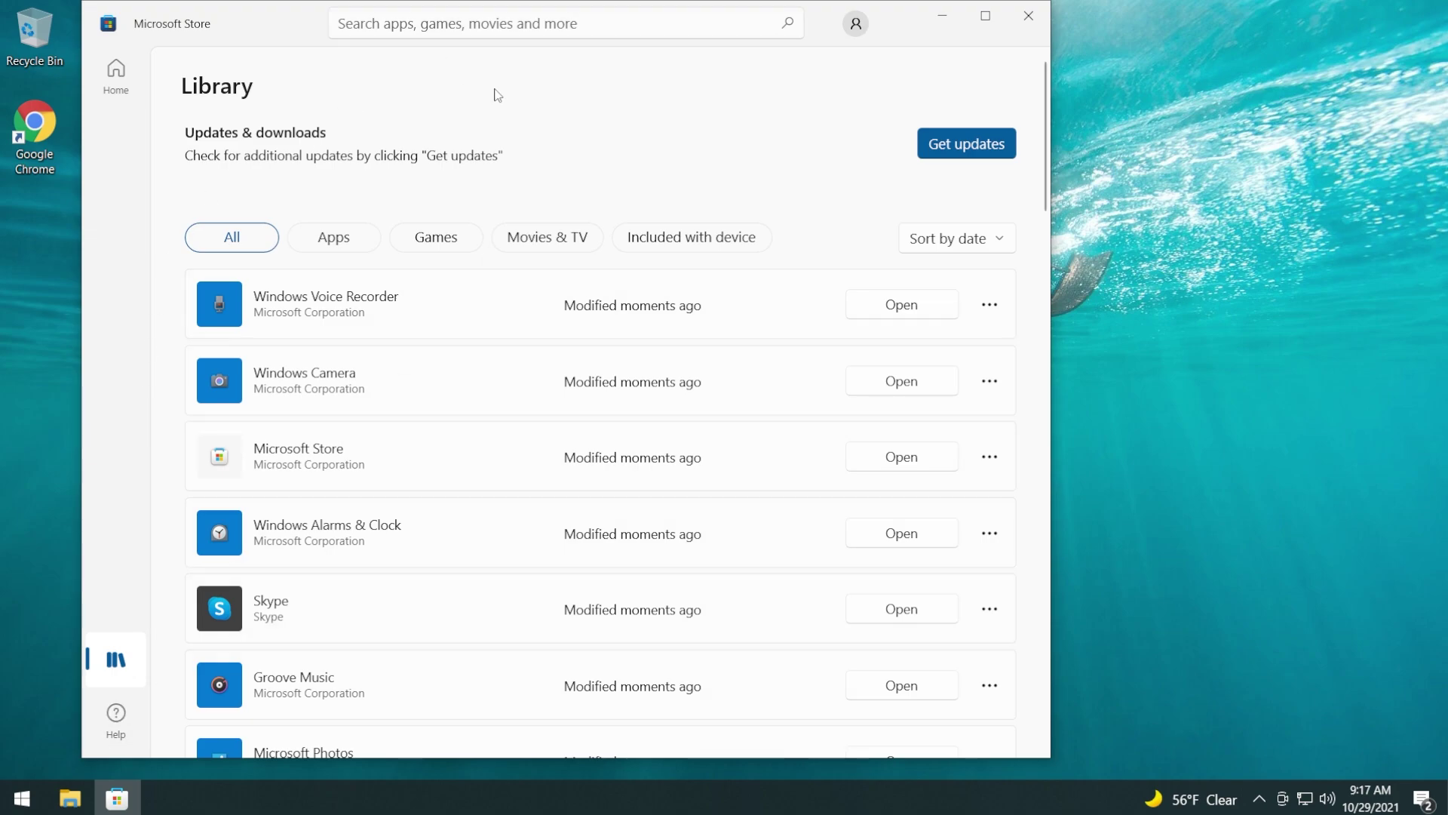
pyautogui.click(852, 29)
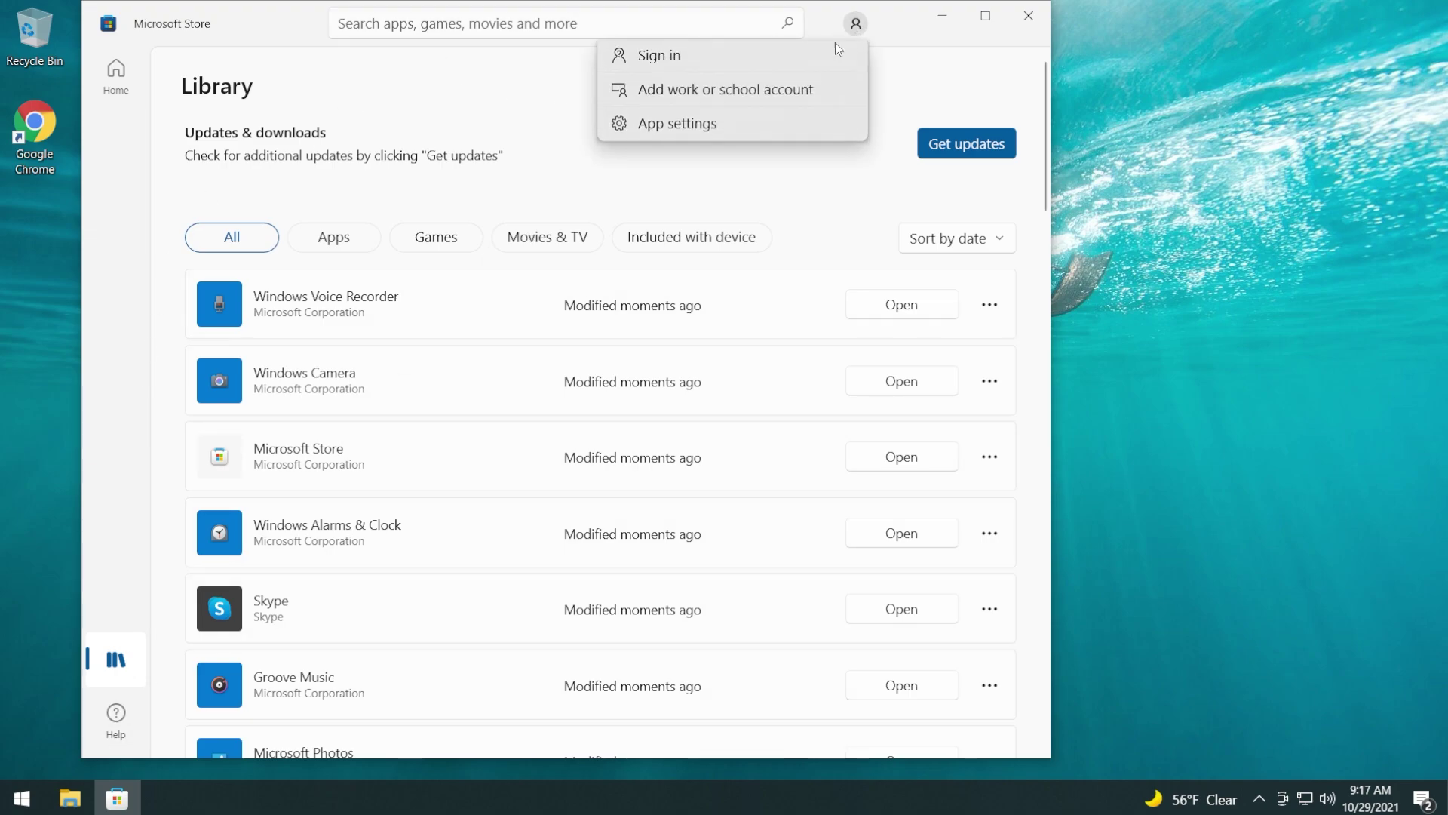
pyautogui.click(698, 125)
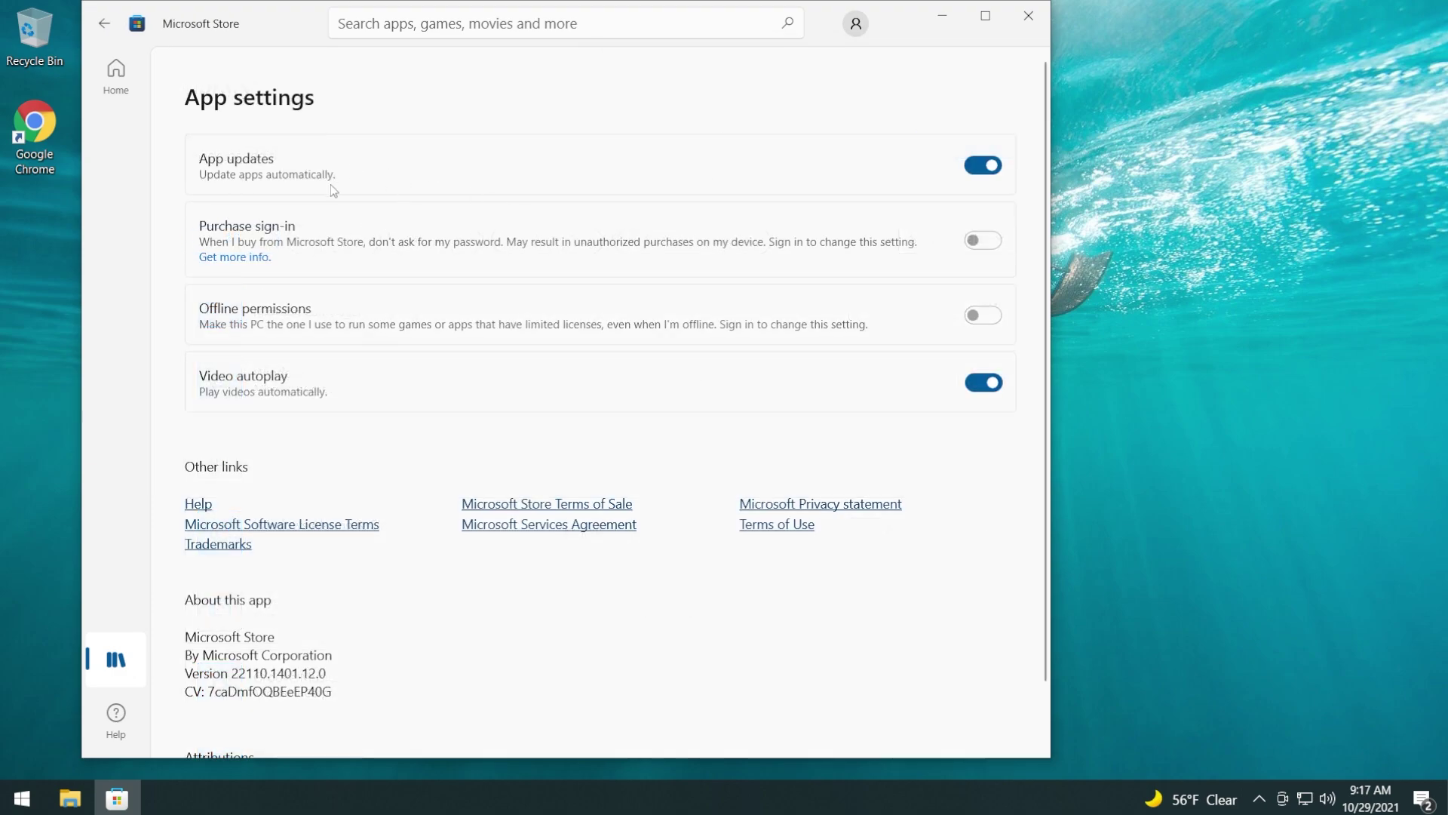
pyautogui.click(115, 73)
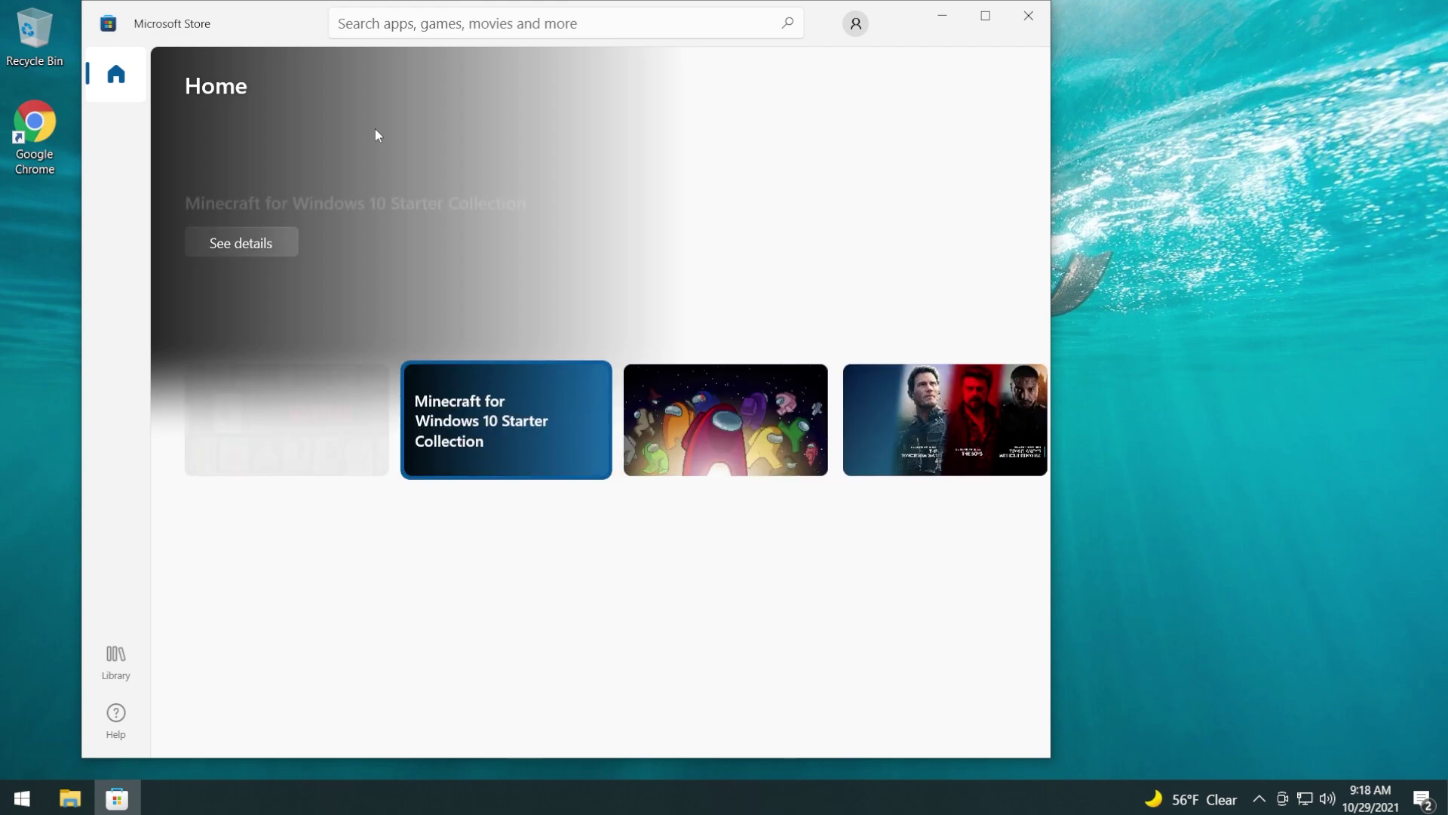